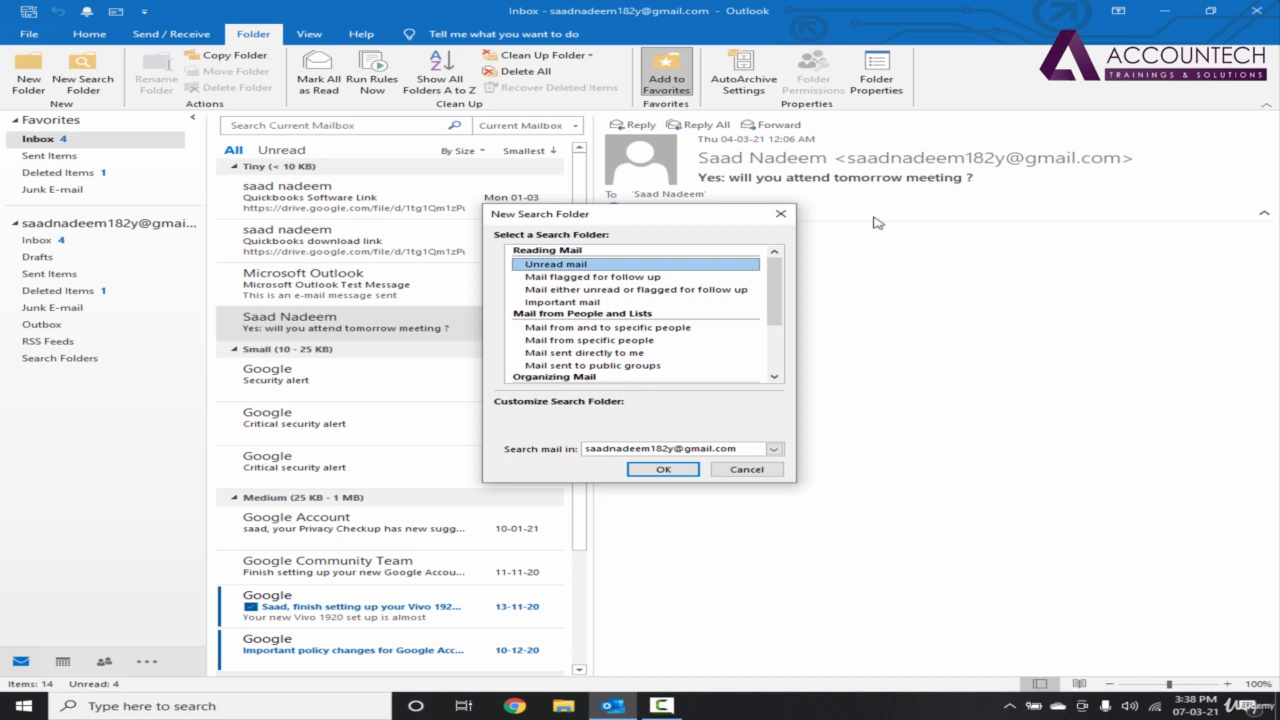
# Look through the available search folder types, including mail from specific people, mail sent directly to me and the custom search folder
pyautogui.moveTo(670, 216); pyautogui.dragTo(666, 190)
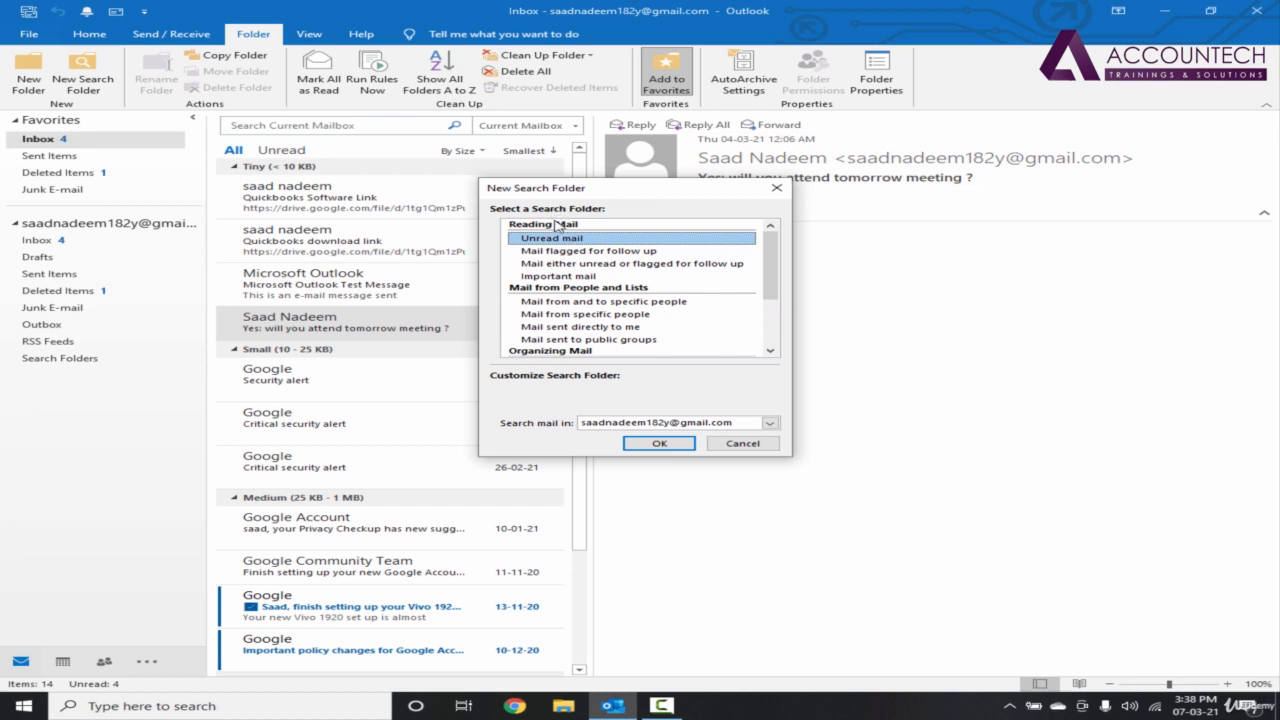
pyautogui.scroll(-1, 560, 262)
pyautogui.click(590, 276)
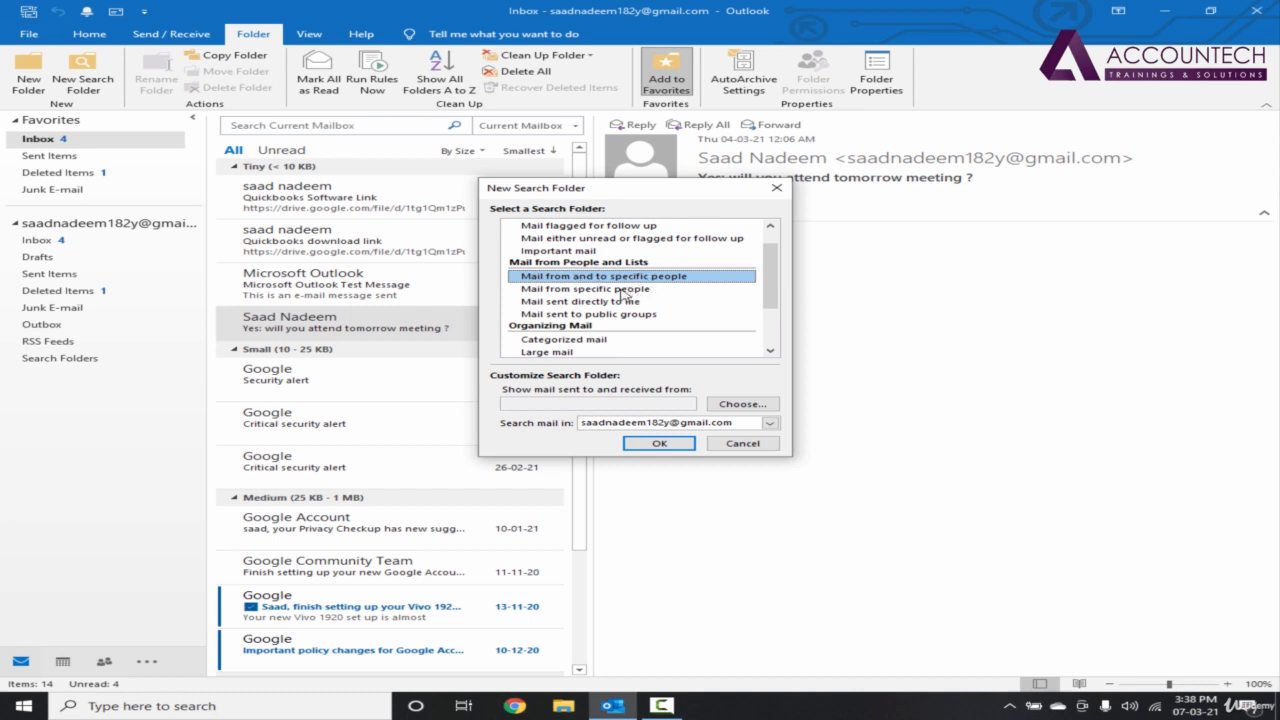
pyautogui.click(622, 289)
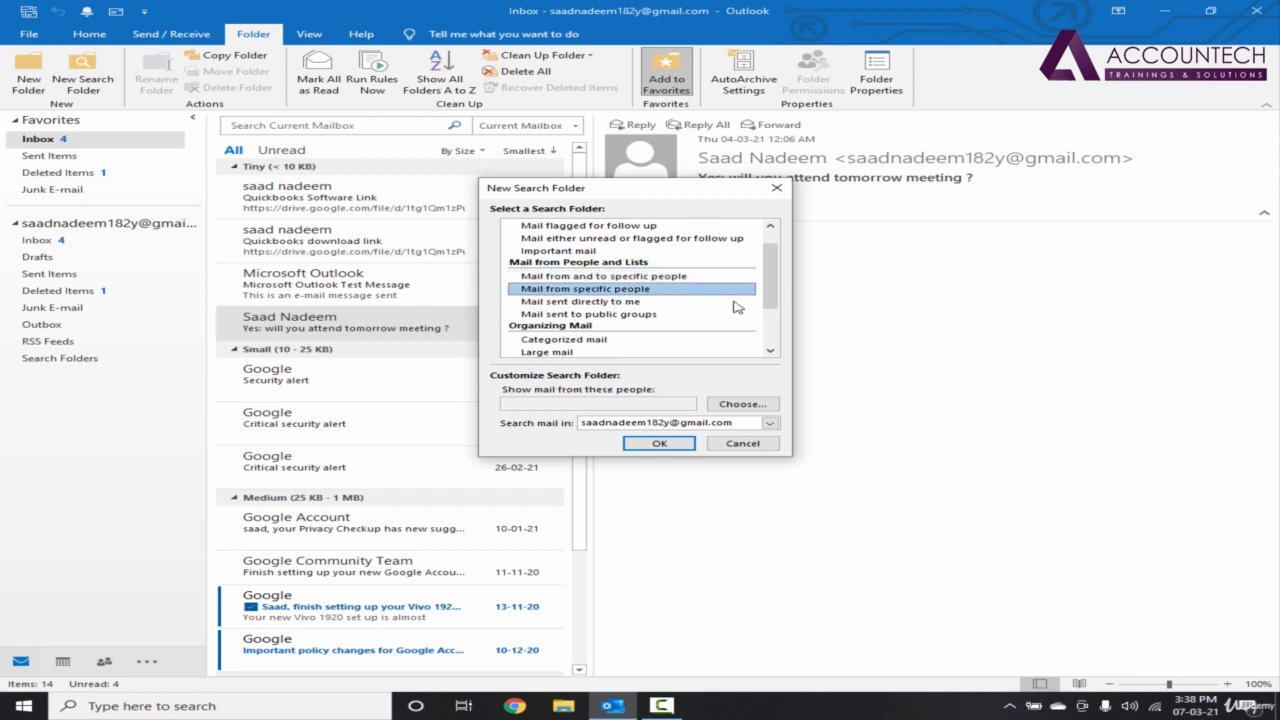
pyautogui.click(612, 301)
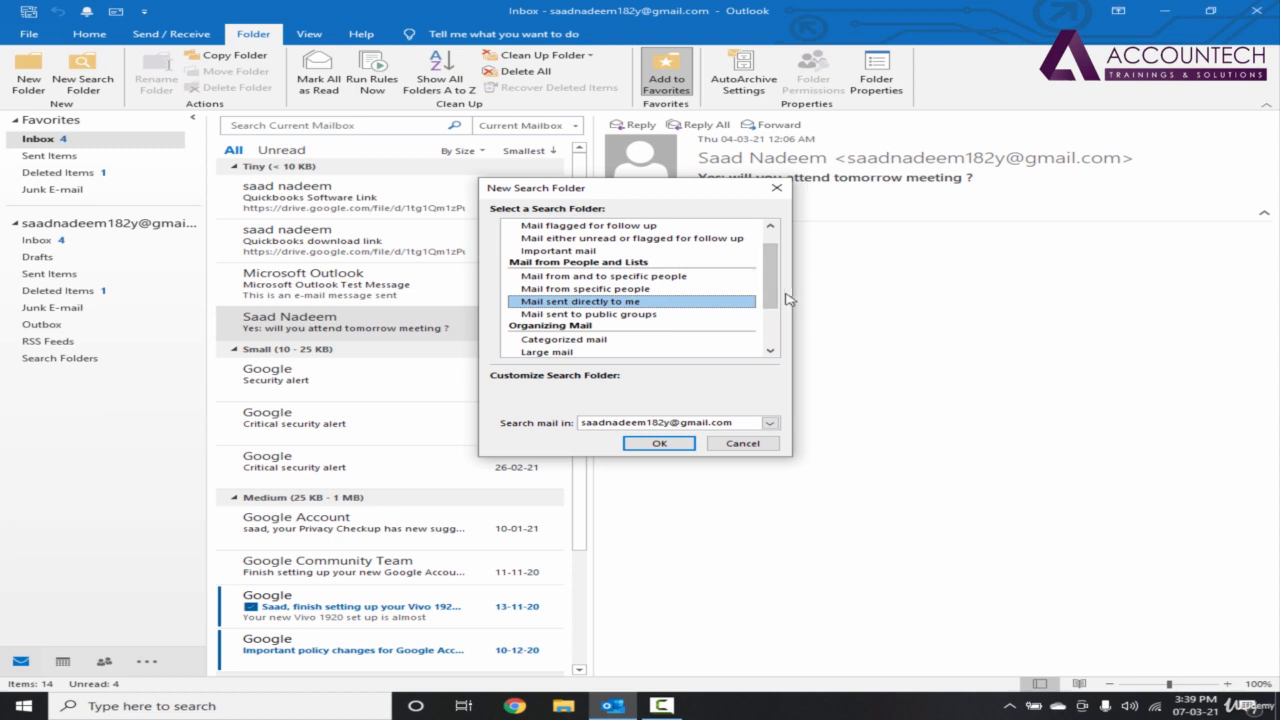
pyautogui.moveTo(772, 300); pyautogui.dragTo(772, 324)
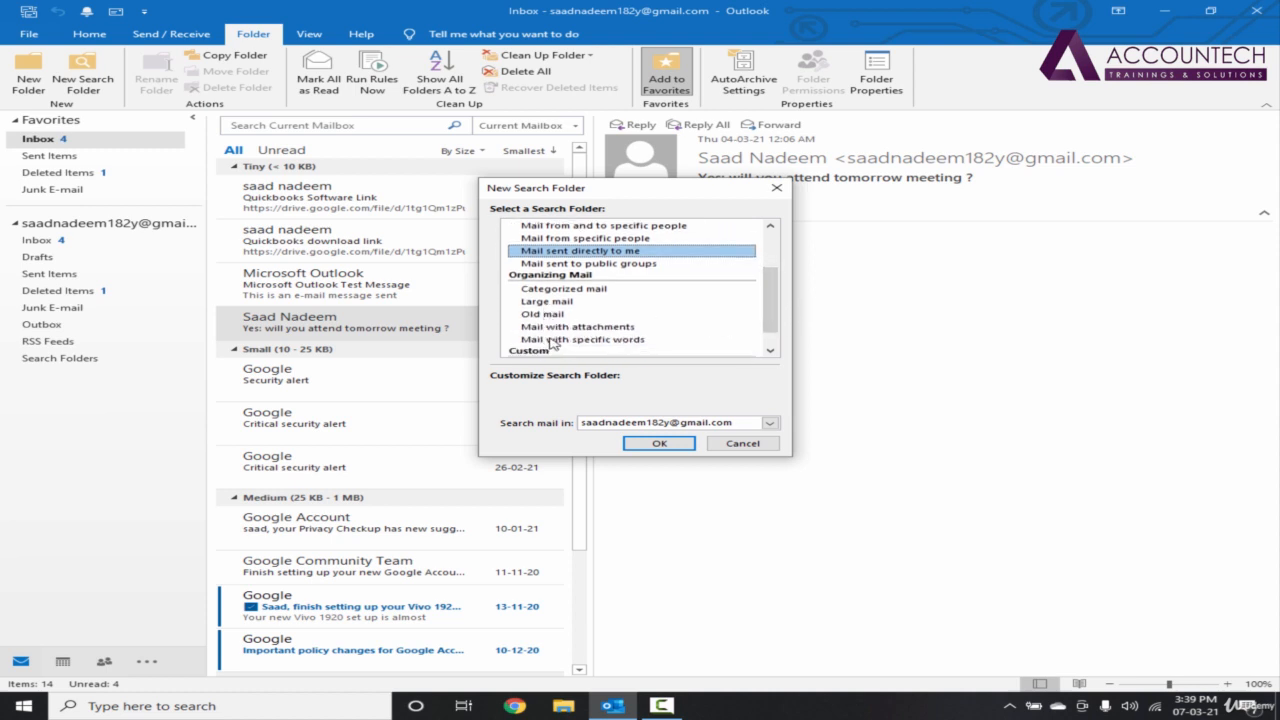
pyautogui.moveTo(767, 322); pyautogui.dragTo(768, 338)
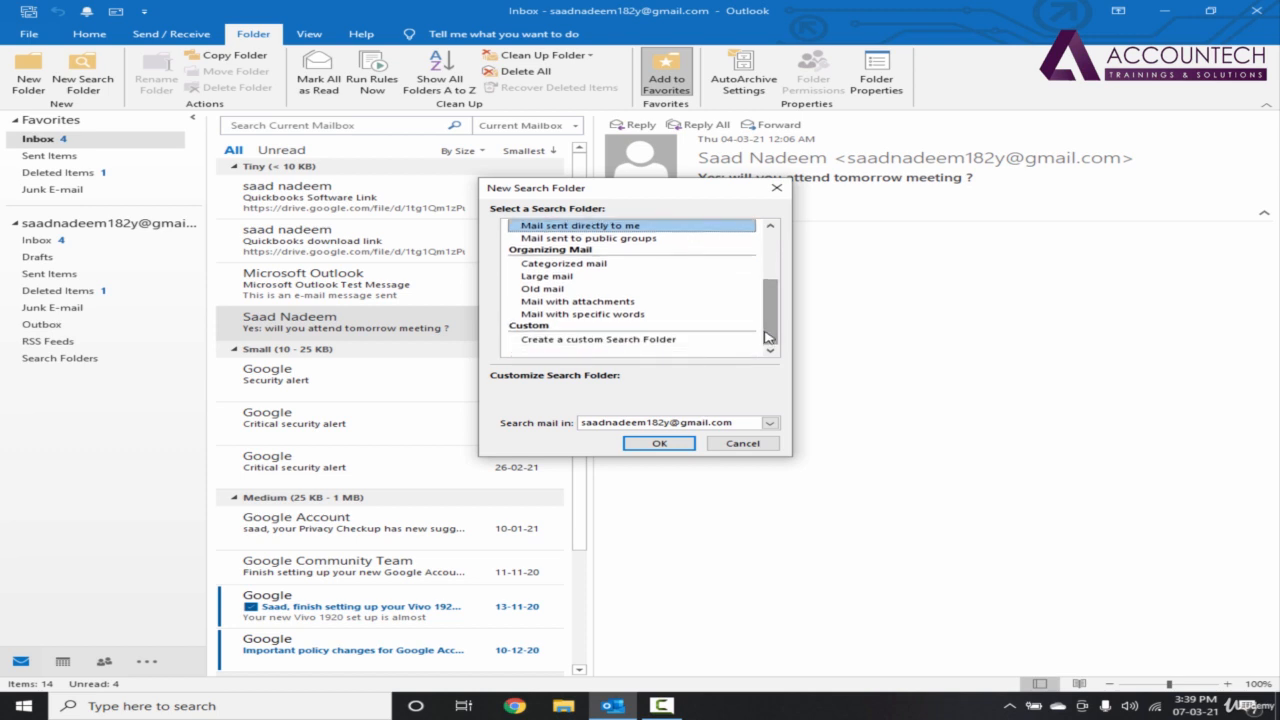
pyautogui.click(568, 342)
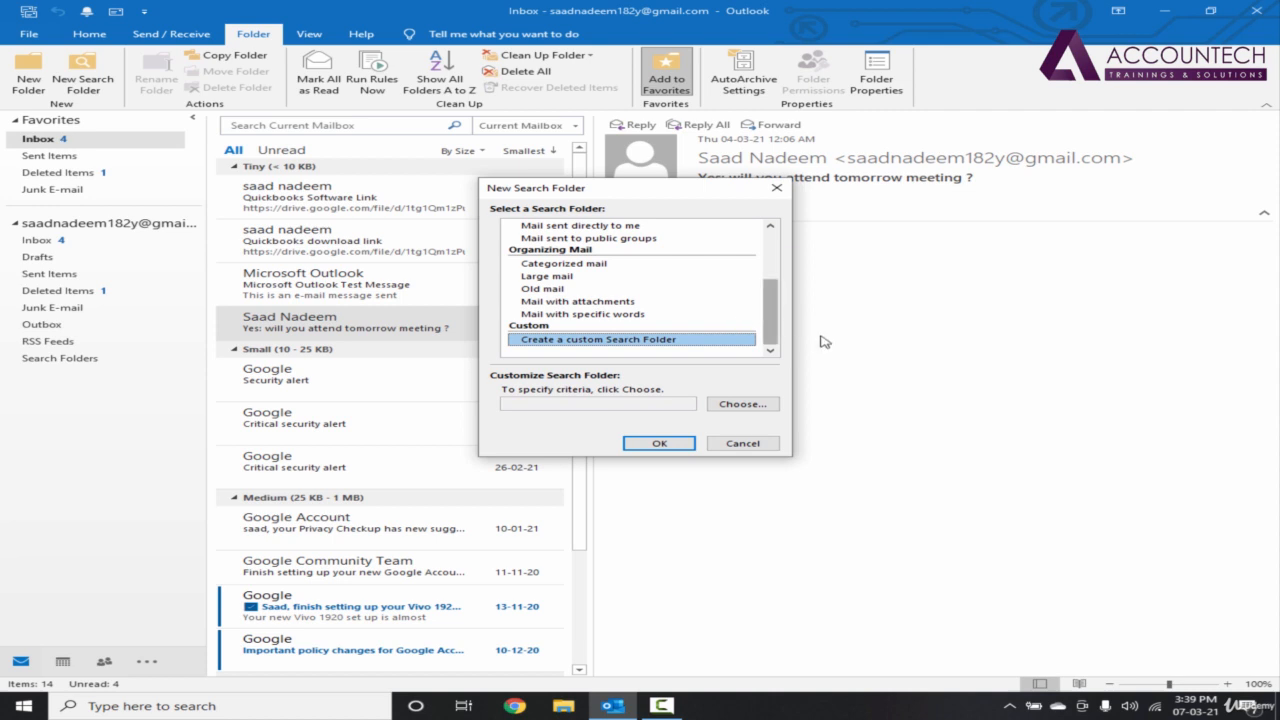
pyautogui.scroll(5, 598, 272)
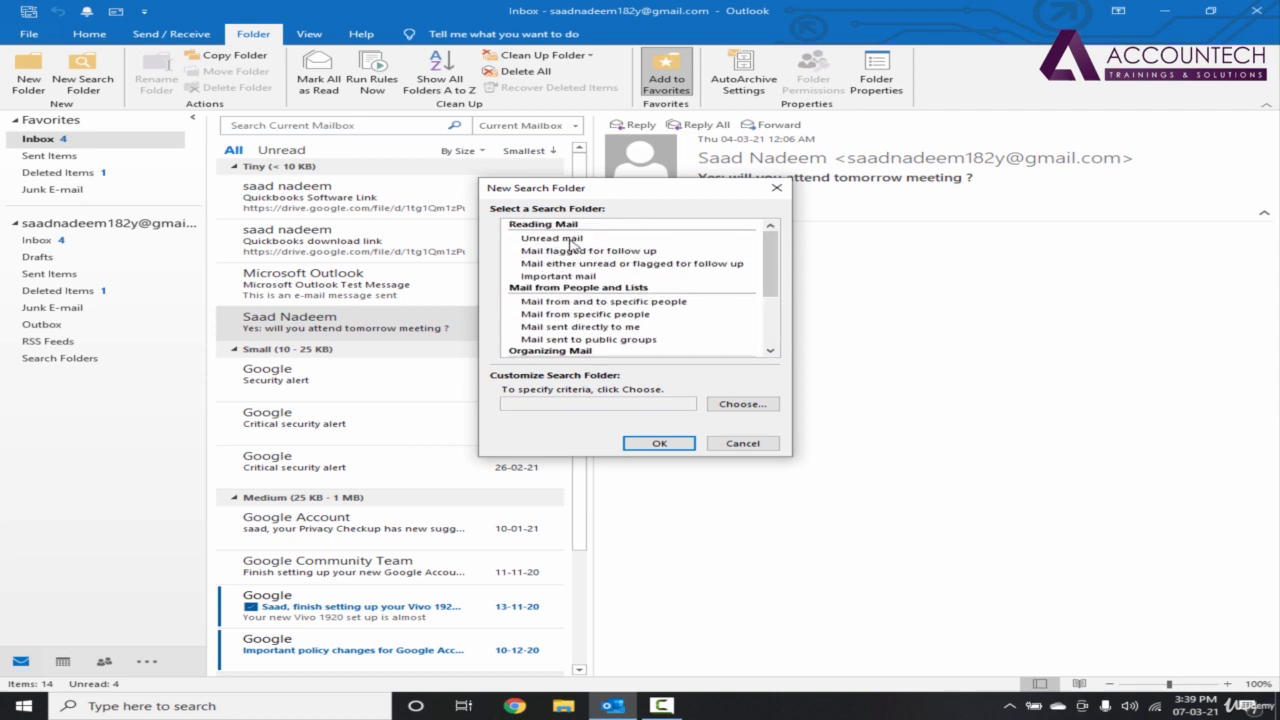
# Create a search folder for unread mail and open it
pyautogui.click(568, 241)
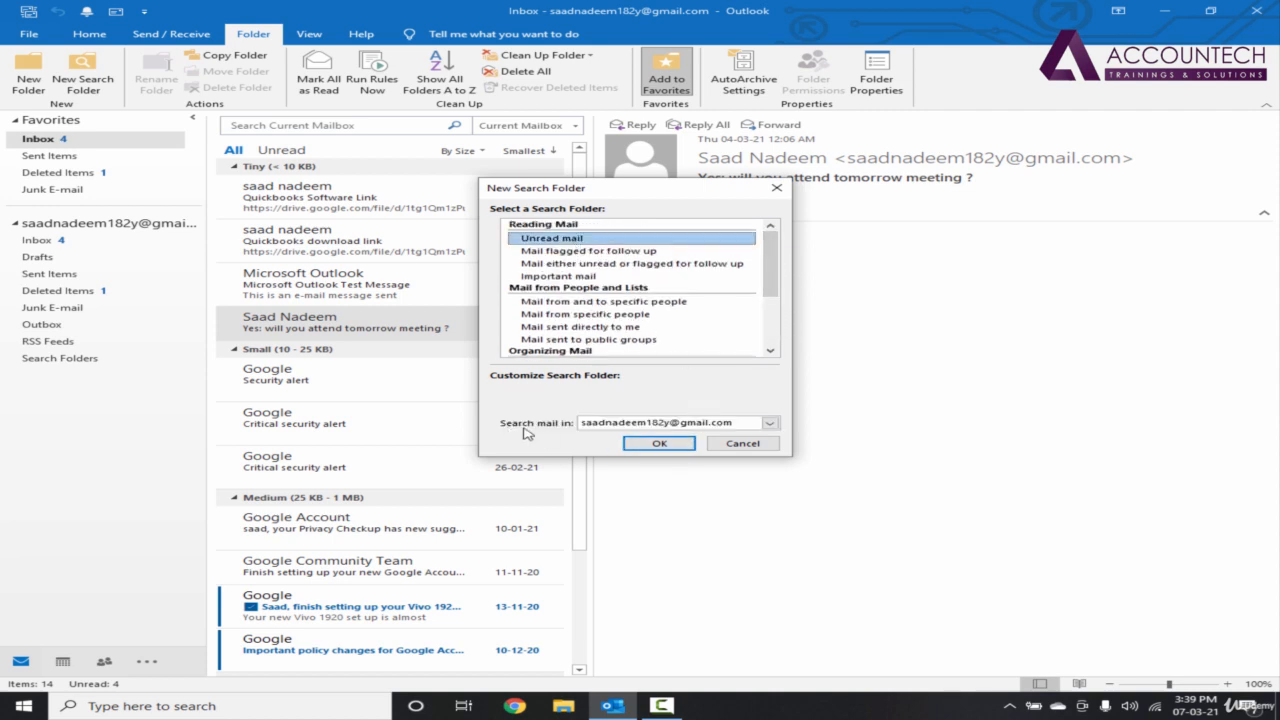
pyautogui.click(676, 446)
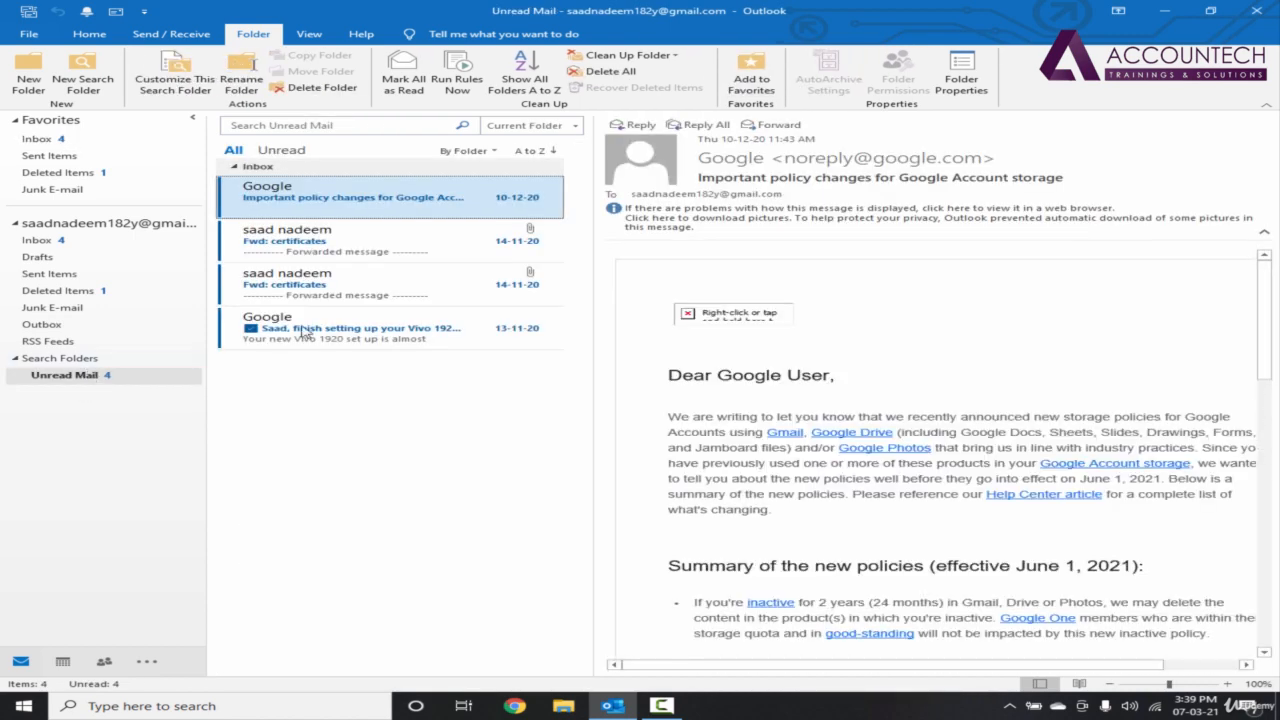
pyautogui.click(106, 376)
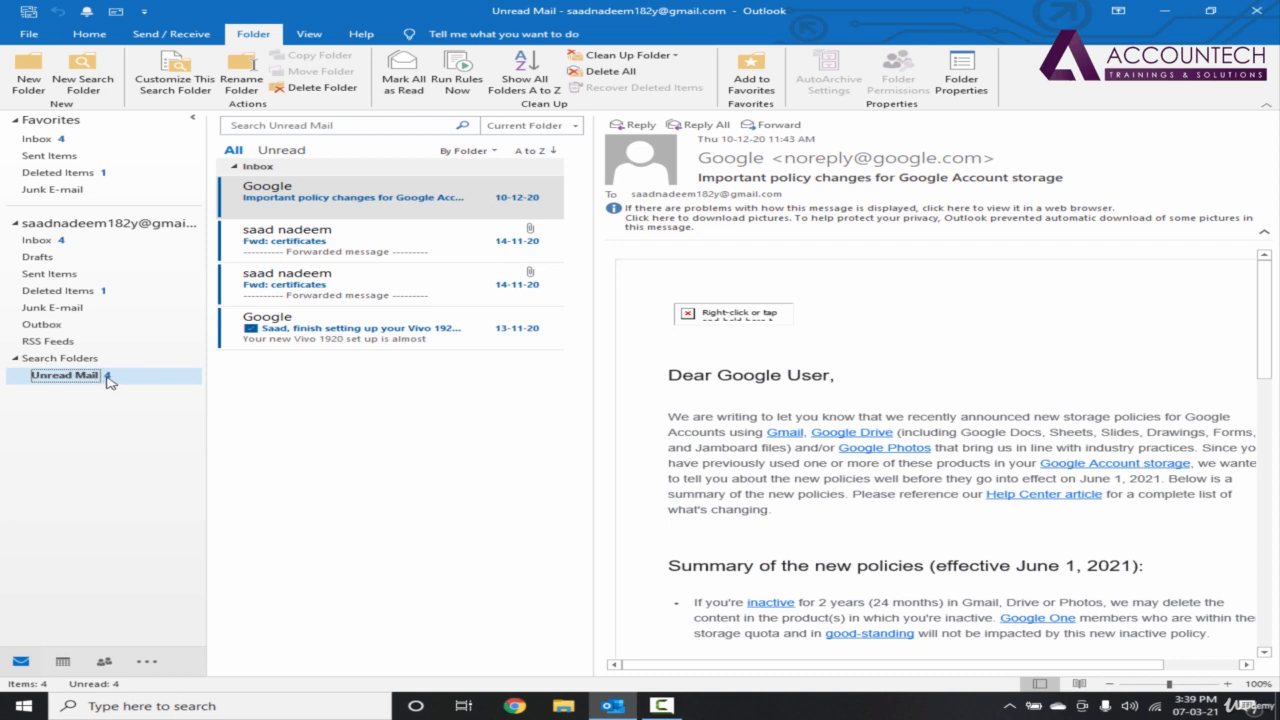
# Create a search folder for important mail and view both the Unread Mail and Important Mail search folders
pyautogui.click(83, 72)
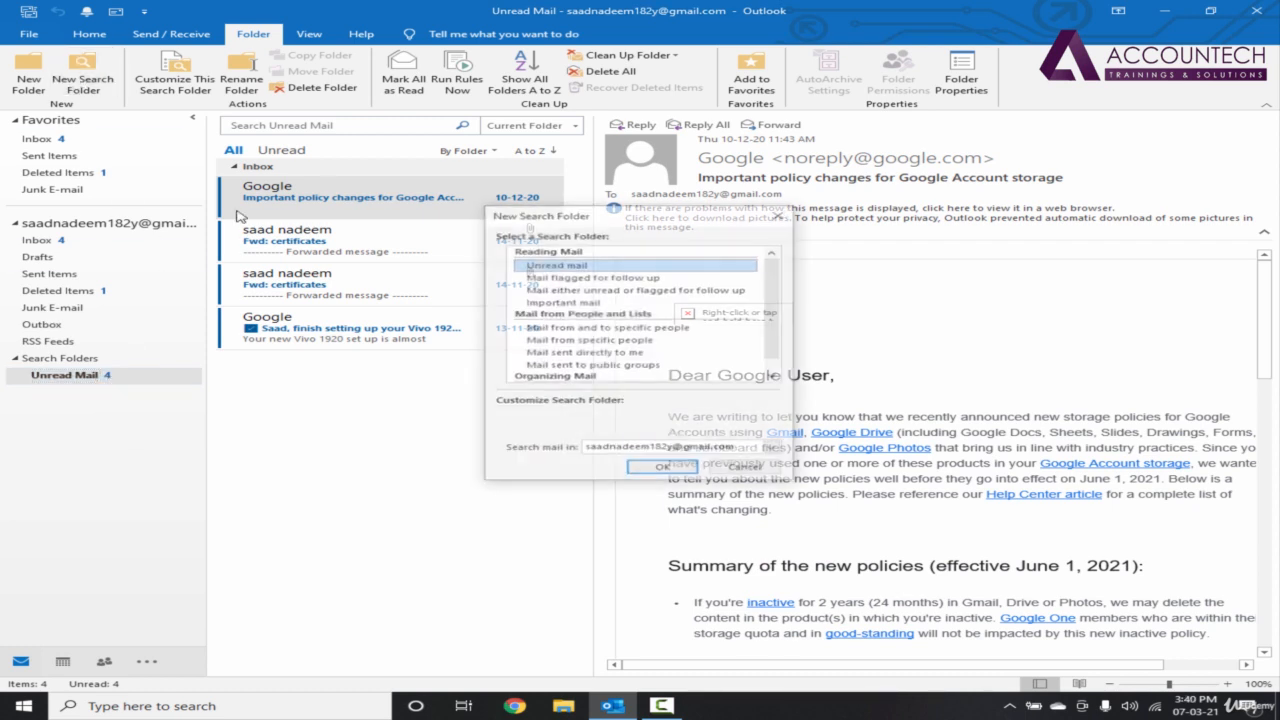
pyautogui.click(584, 303)
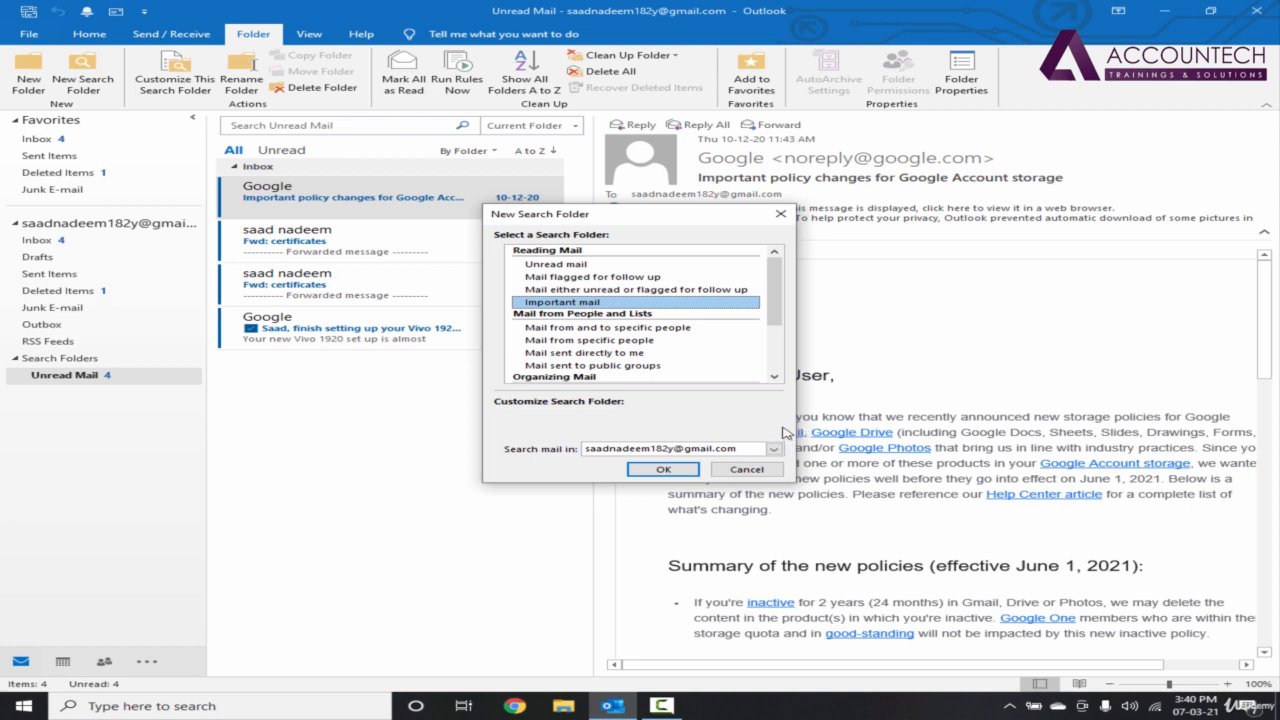
pyautogui.click(674, 472)
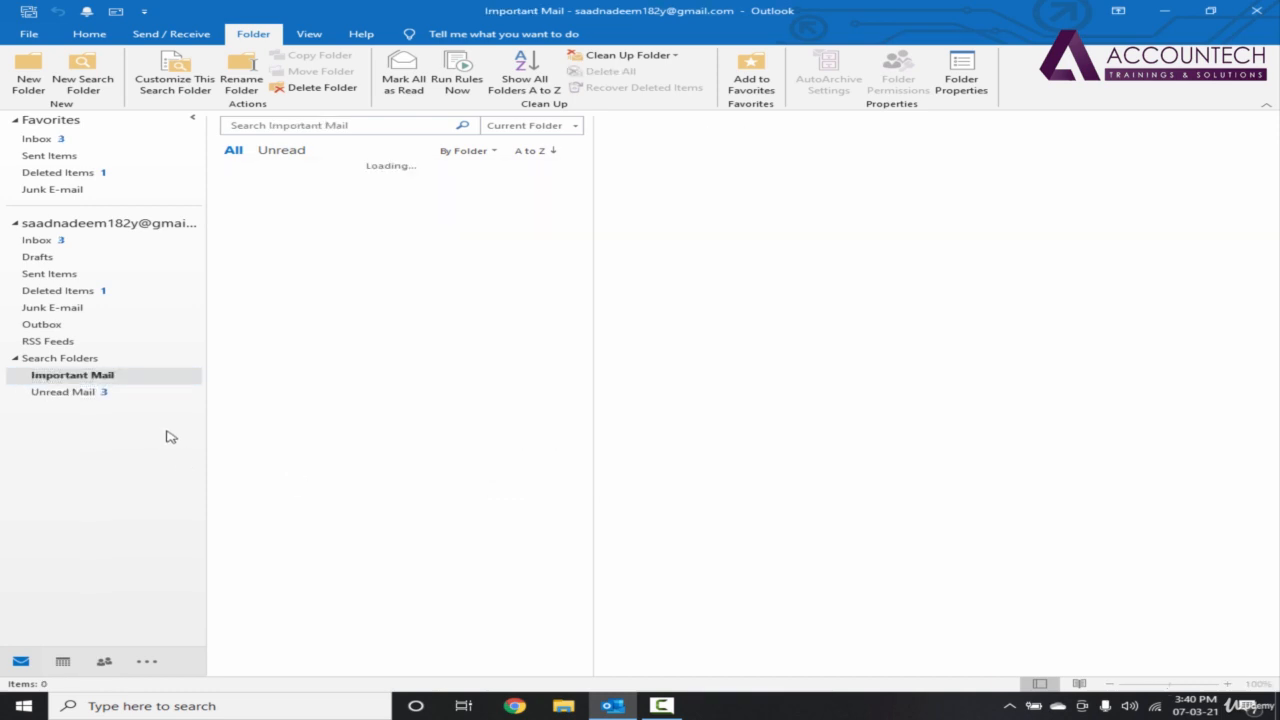
pyautogui.click(104, 392)
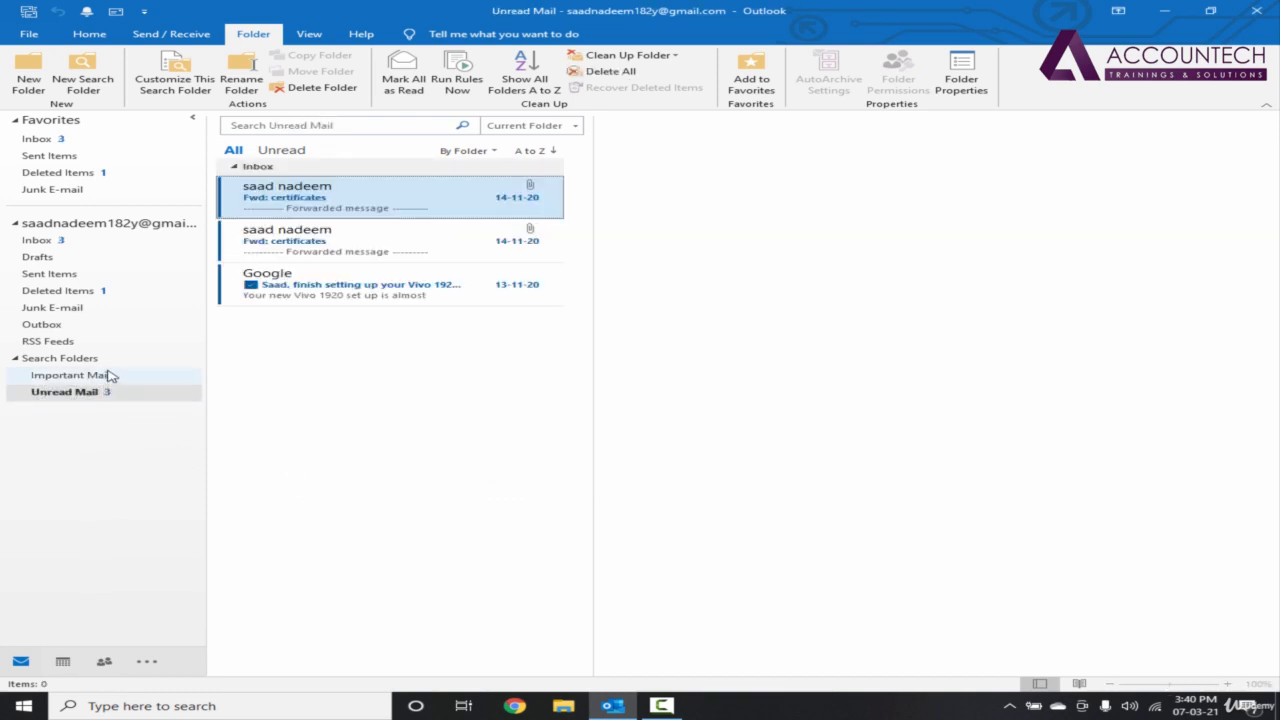
pyautogui.click(110, 375)
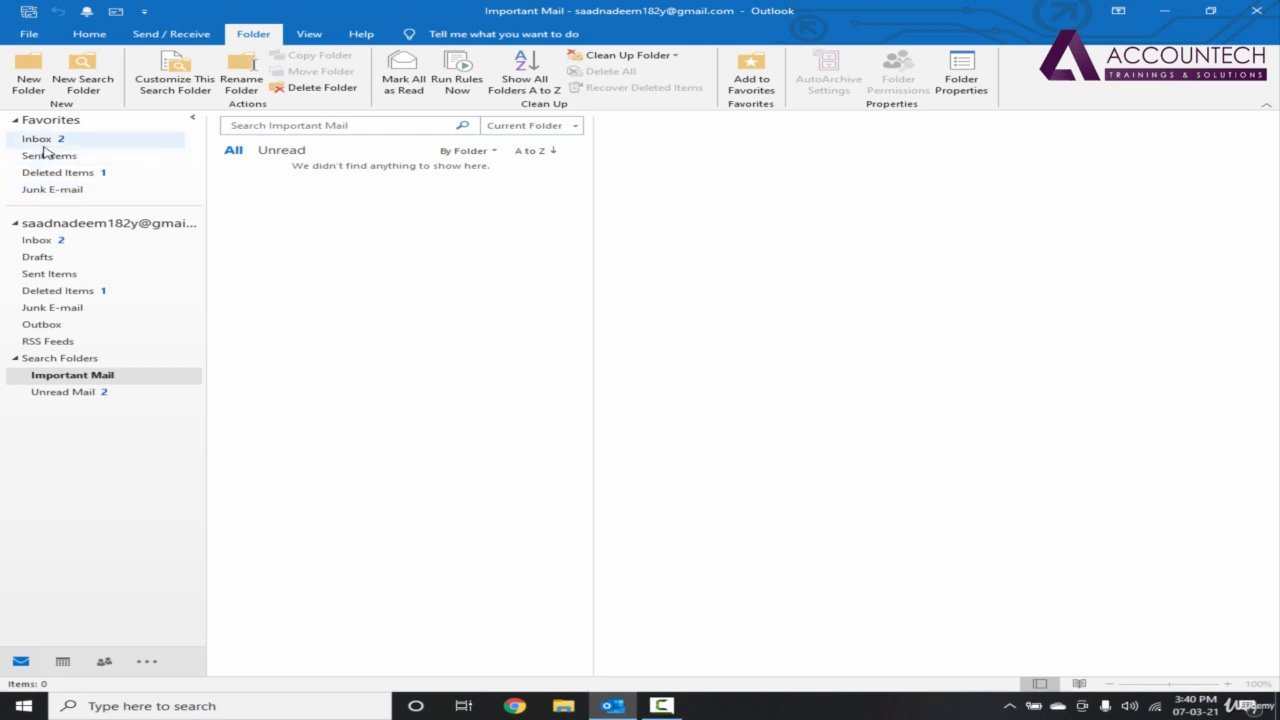
# Create a search folder for large mail with a minimum size of 100 KB
pyautogui.click(82, 80)
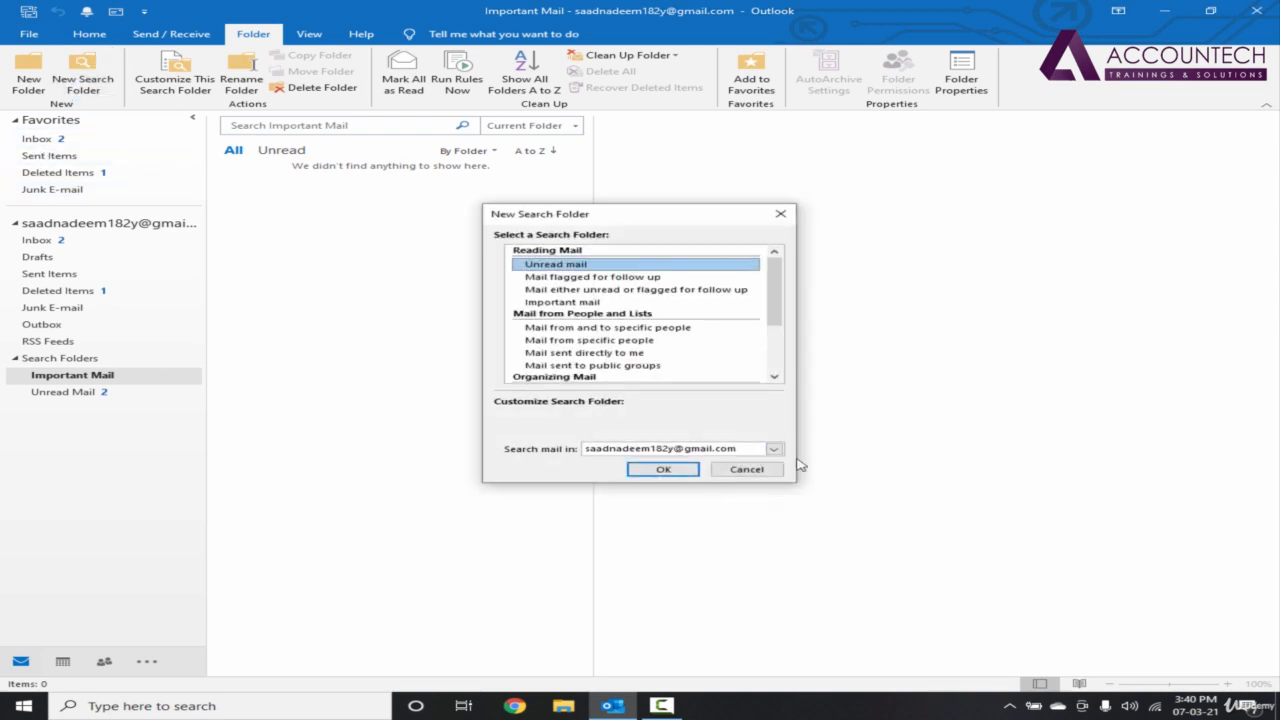
pyautogui.moveTo(782, 297); pyautogui.dragTo(771, 367)
pyautogui.click(578, 315)
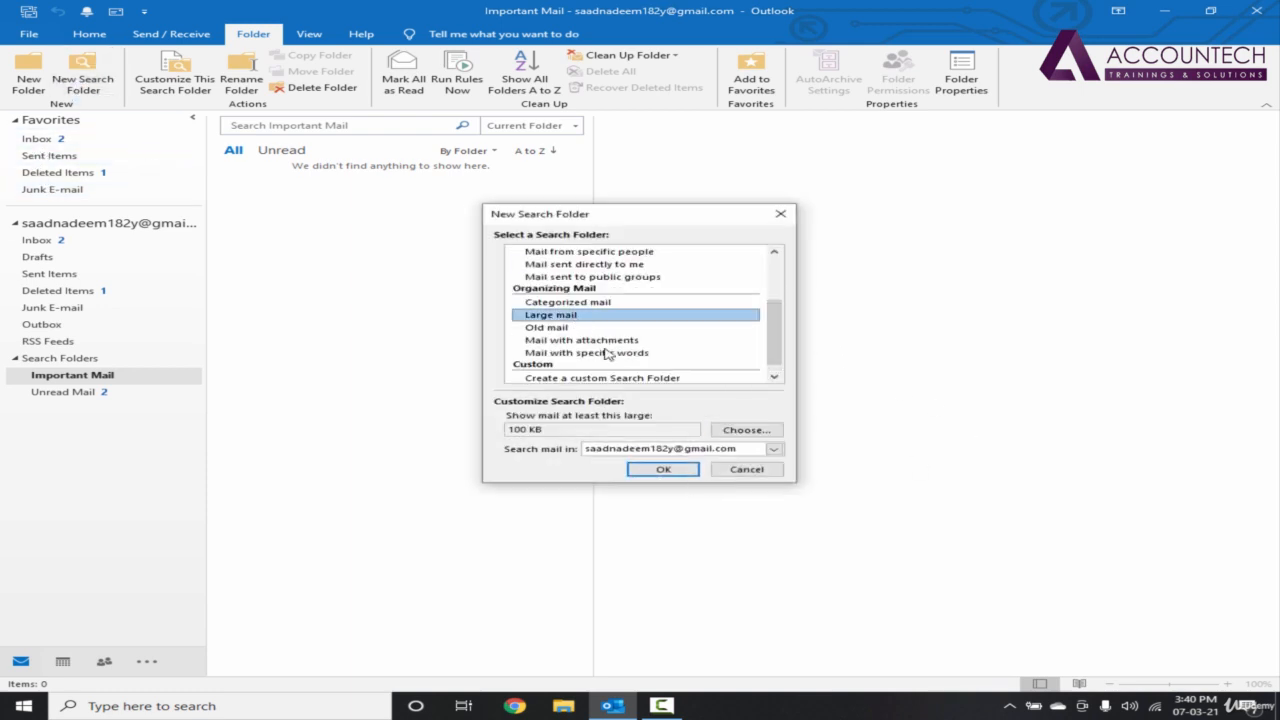
pyautogui.click(663, 469)
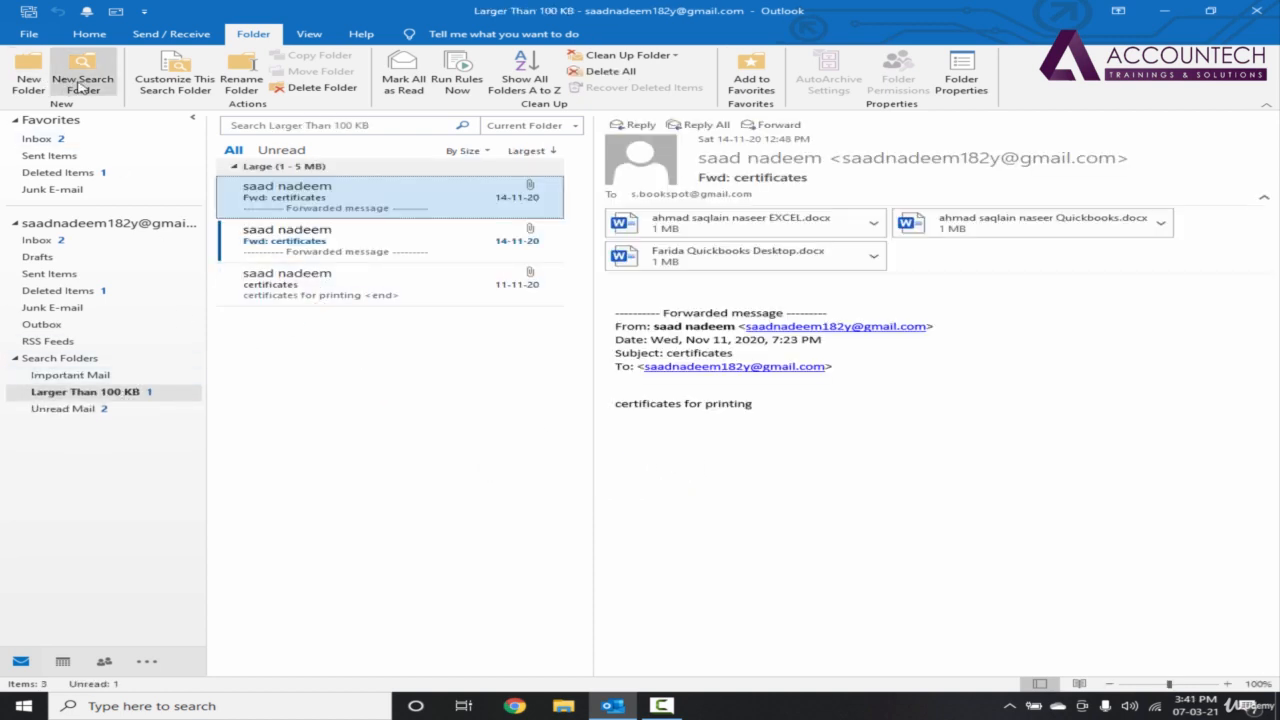
# Check the mail size criterion of the Larger Than 100 KB search folder, leaving its settings as they are
pyautogui.click(116, 395)
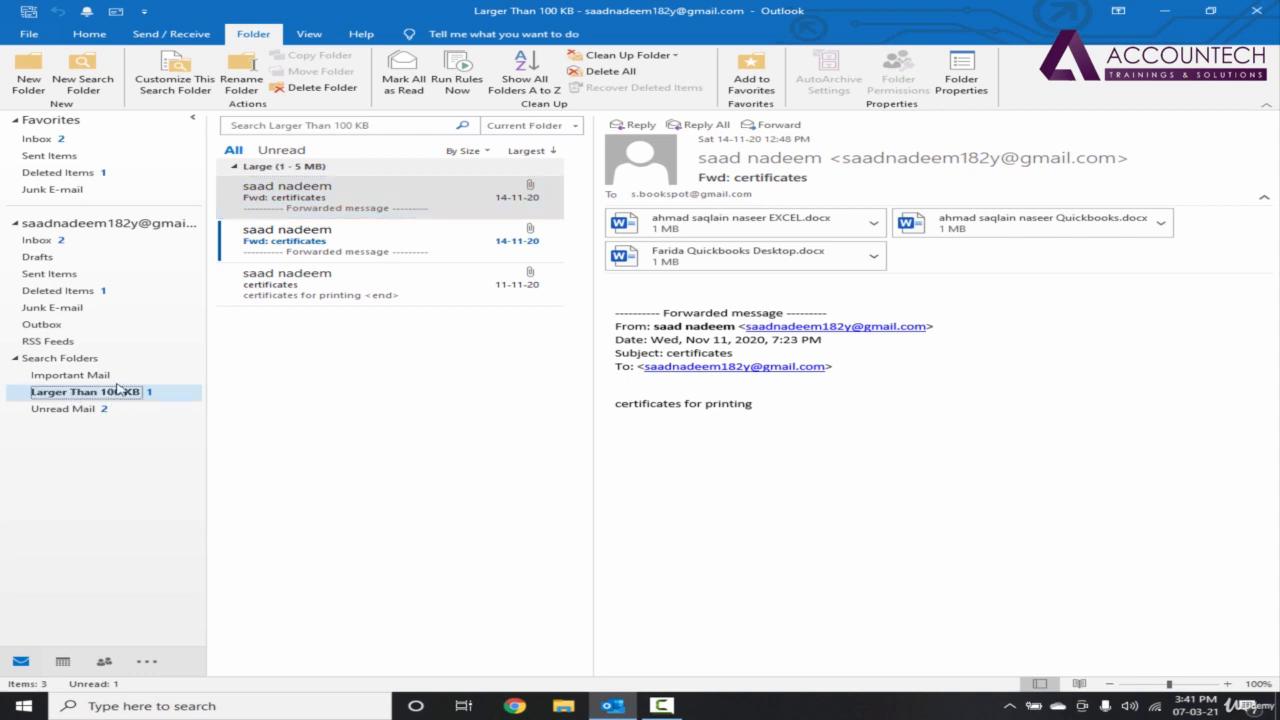
pyautogui.click(177, 86)
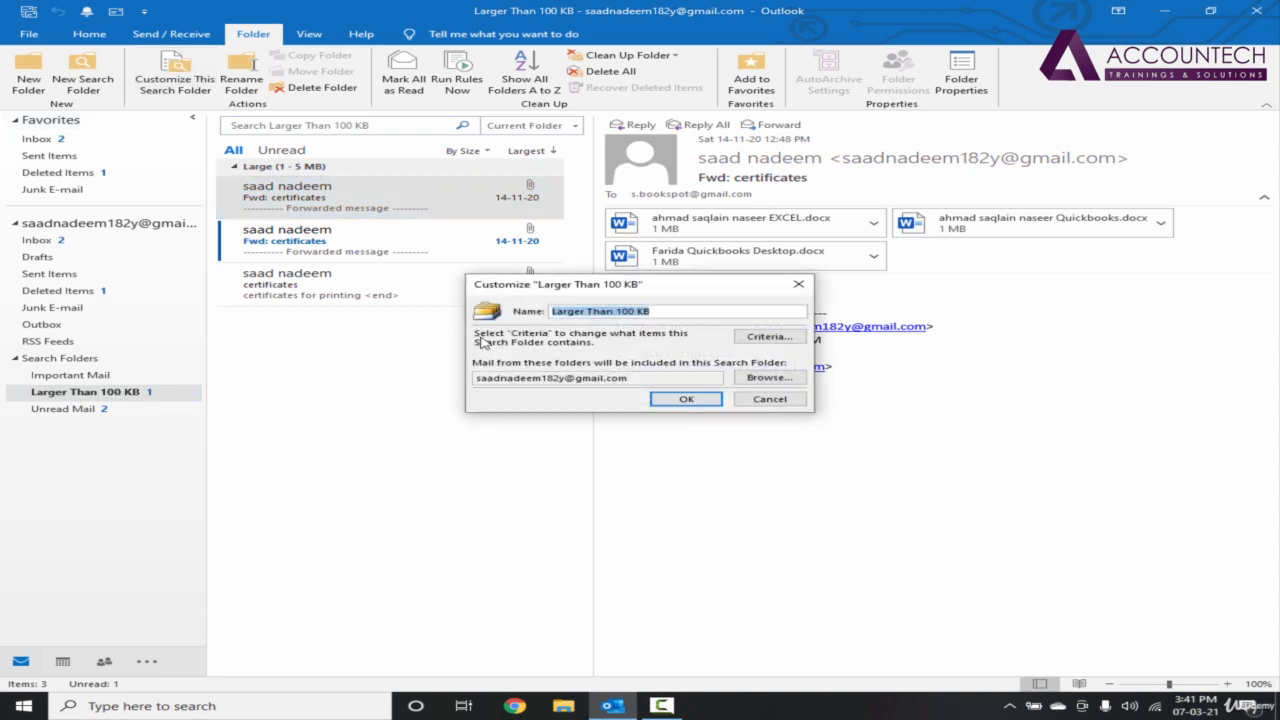
pyautogui.click(764, 338)
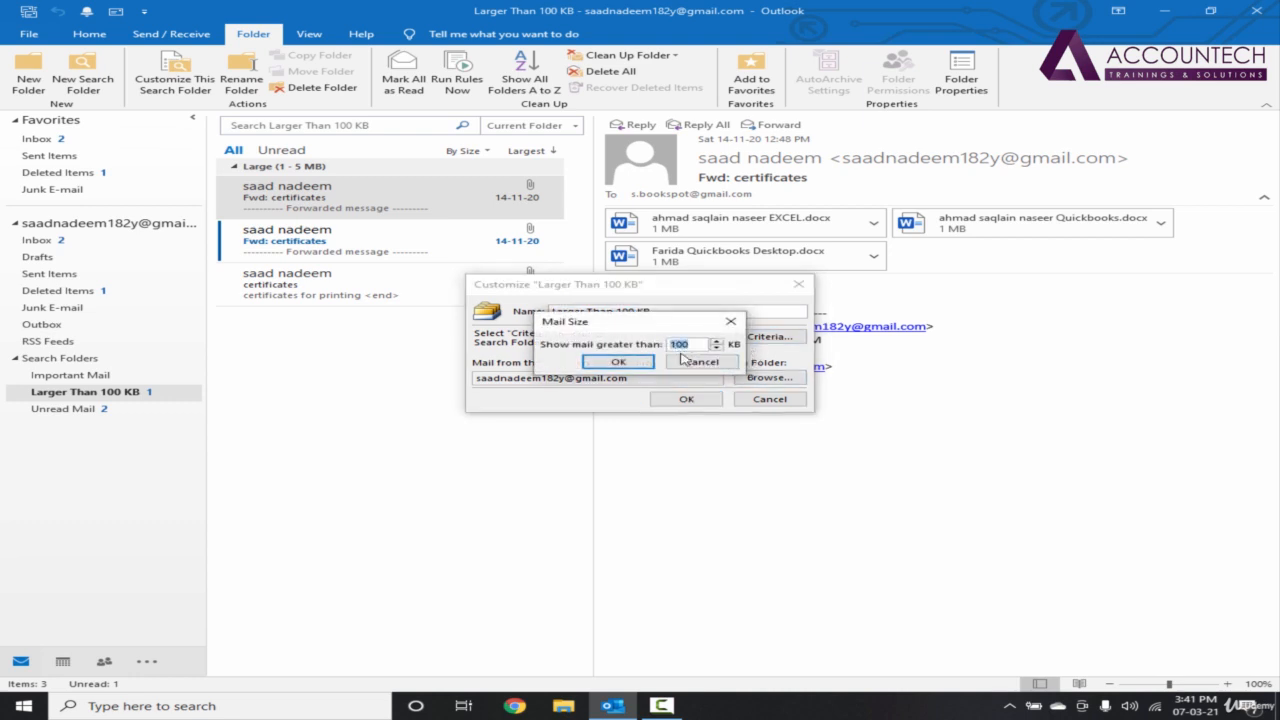
pyautogui.click(703, 364)
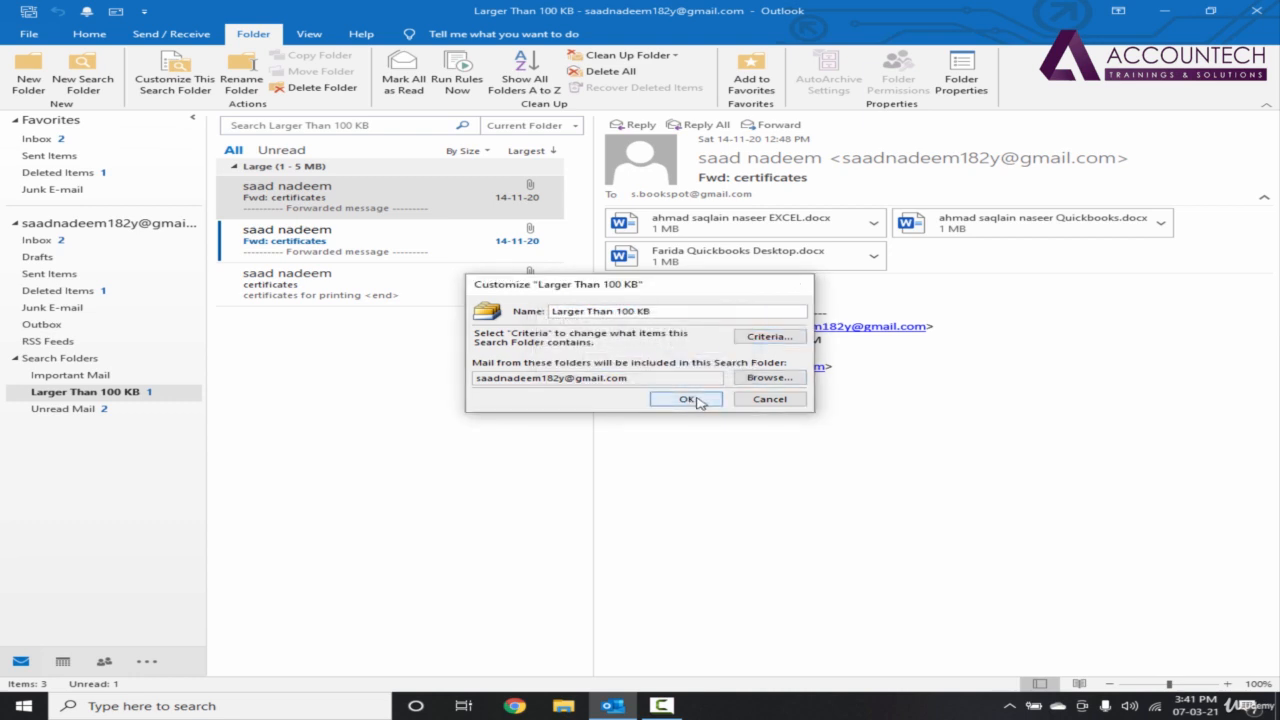
pyautogui.click(690, 399)
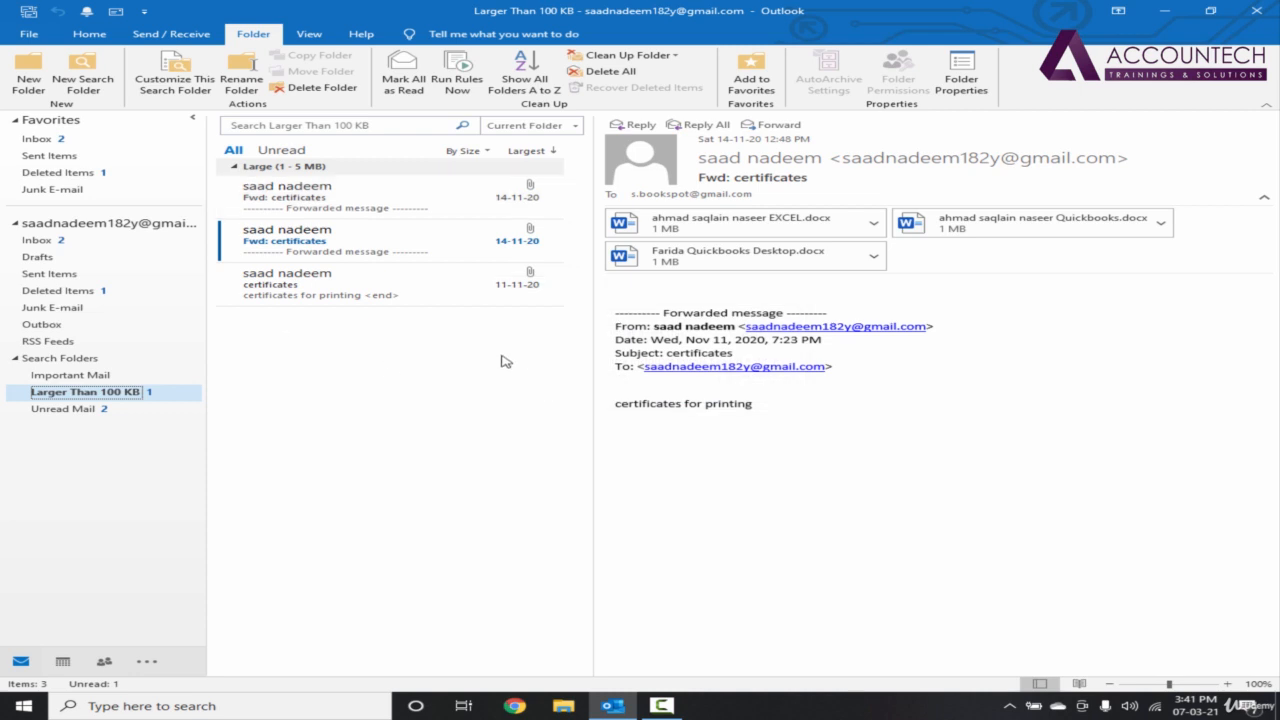
pyautogui.click(84, 80)
pyautogui.moveTo(776, 308); pyautogui.dragTo(776, 366)
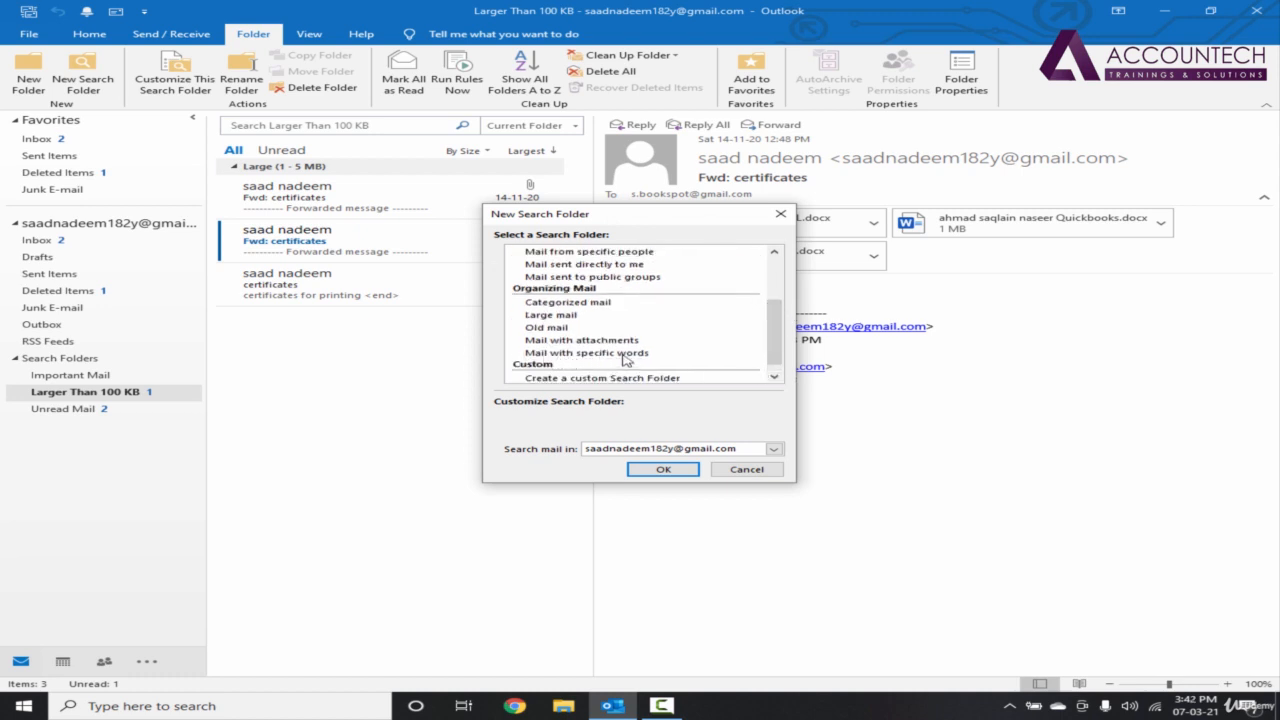
pyautogui.click(58, 145)
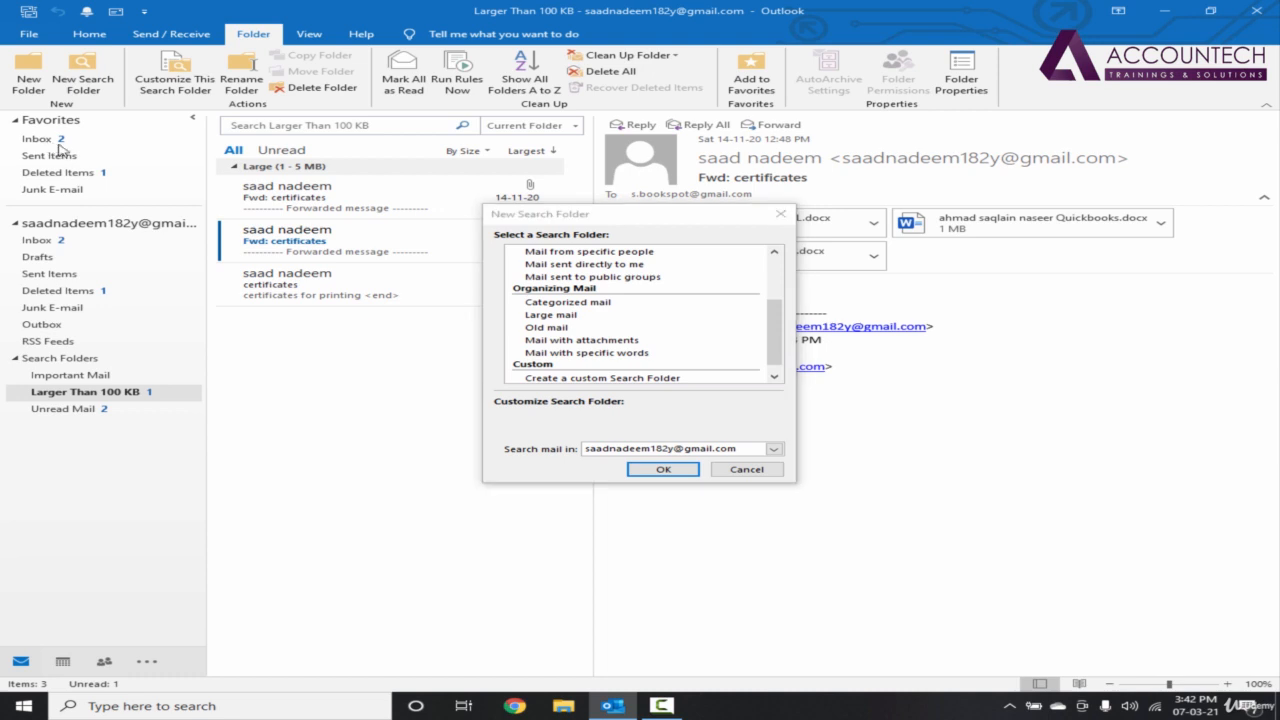
pyautogui.click(763, 470)
# Open the Inbox and look through its messages for a recurring word to search by
pyautogui.click(68, 145)
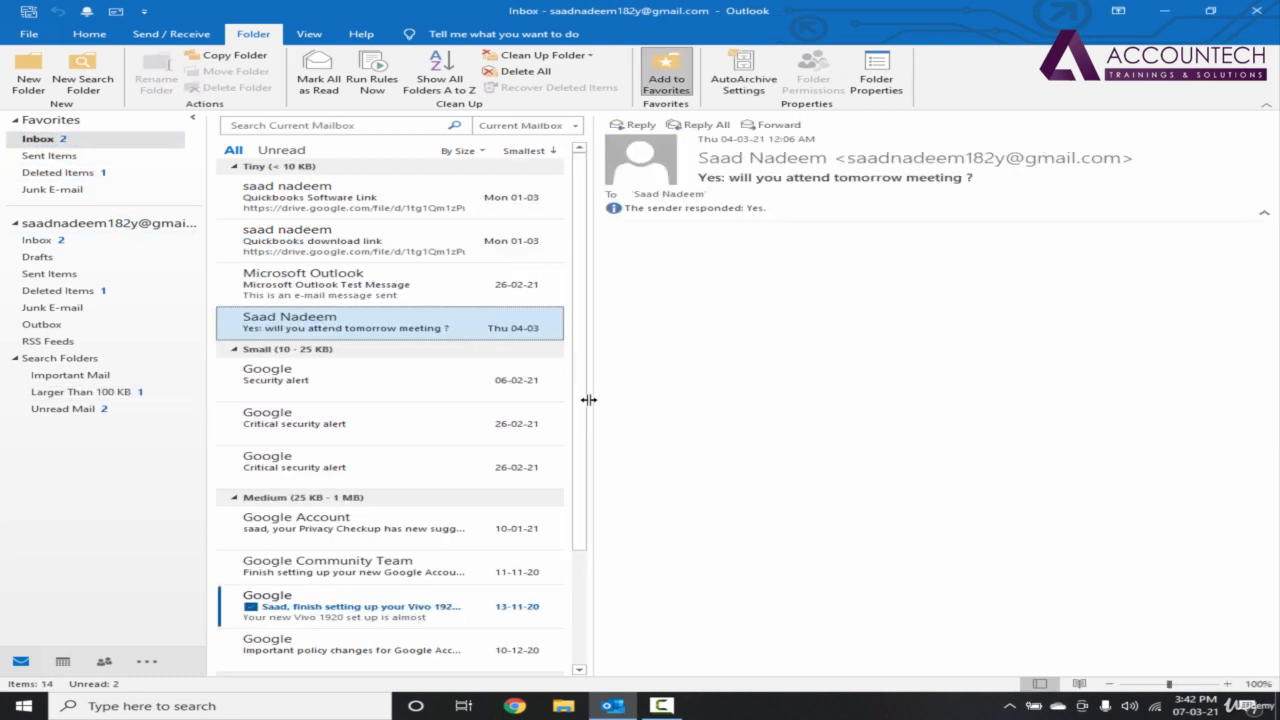
pyautogui.scroll(-3, 569, 371)
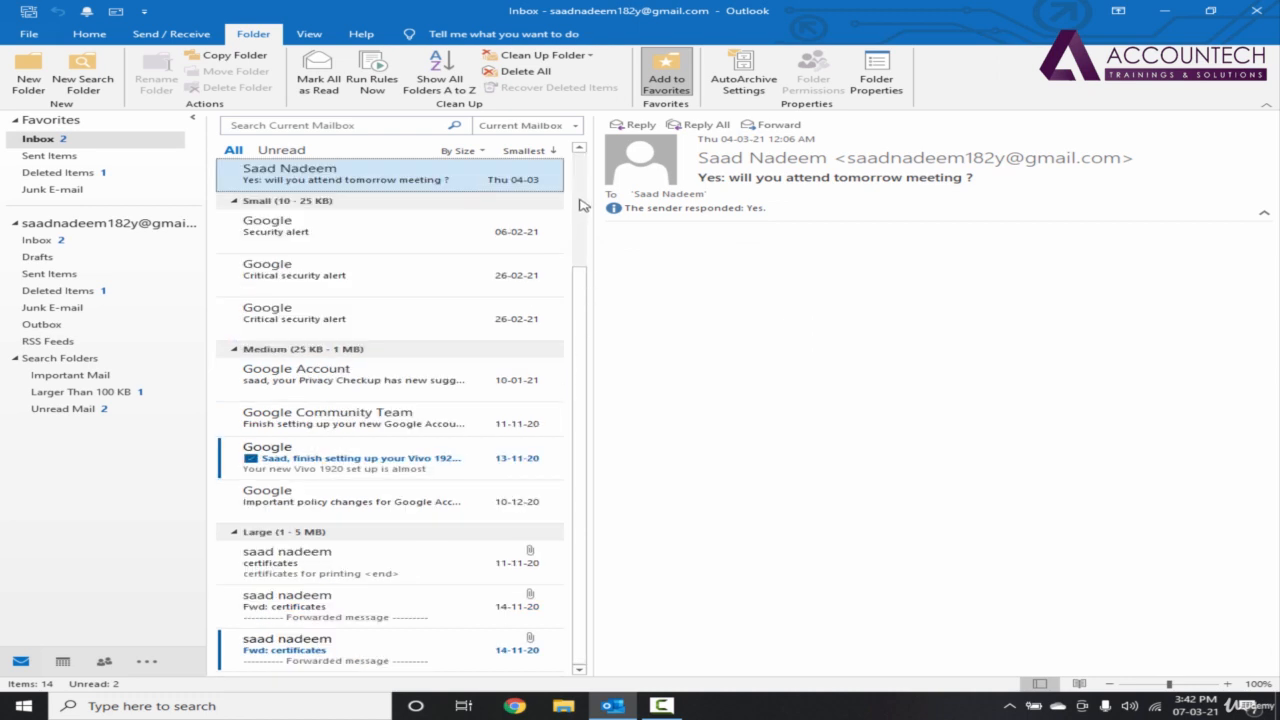
pyautogui.scroll(3, 580, 200)
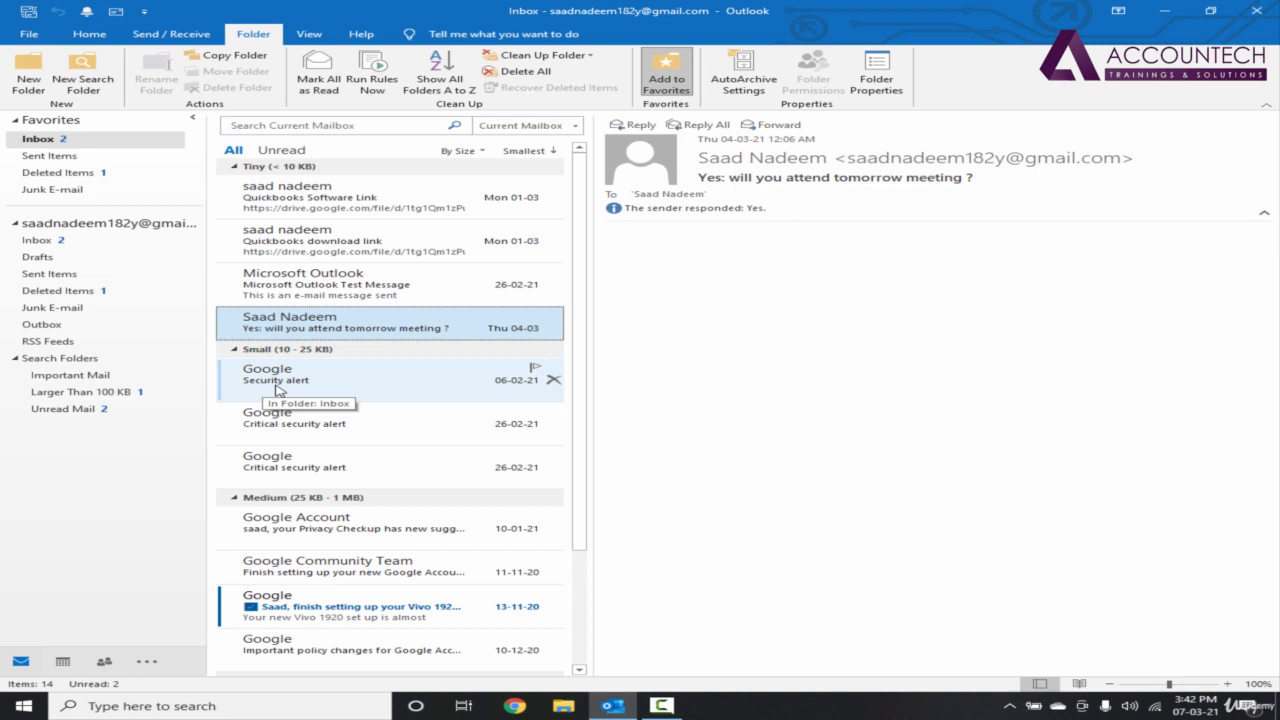
# Create a search folder for mail with specific words, using Google as the search word
pyautogui.click(83, 84)
pyautogui.moveTo(771, 300); pyautogui.dragTo(727, 378)
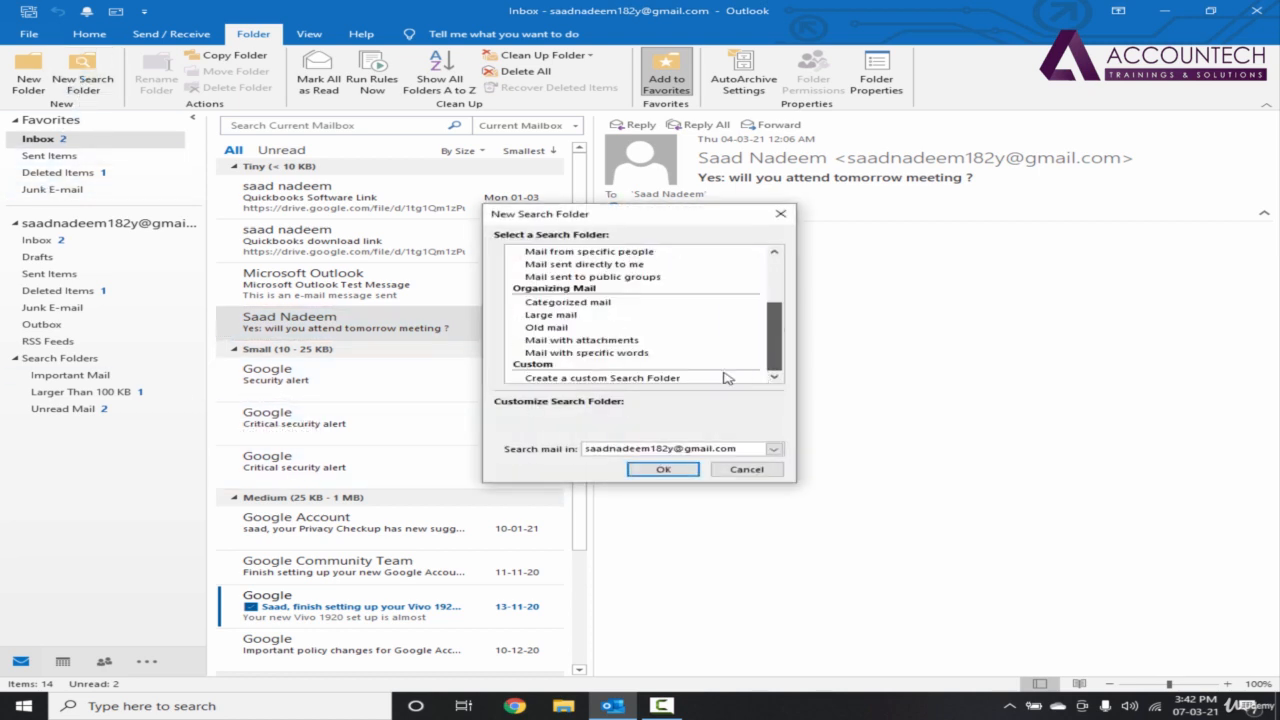
pyautogui.click(590, 353)
pyautogui.click(641, 428)
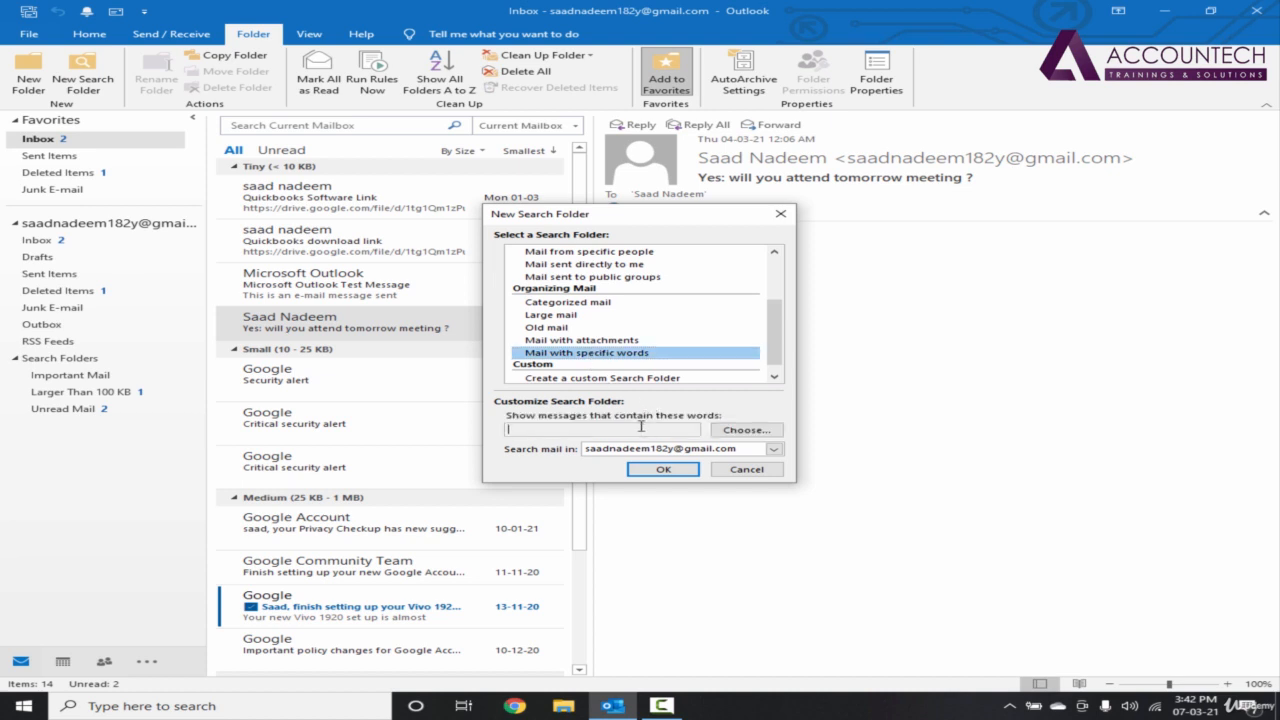
pyautogui.click(742, 430)
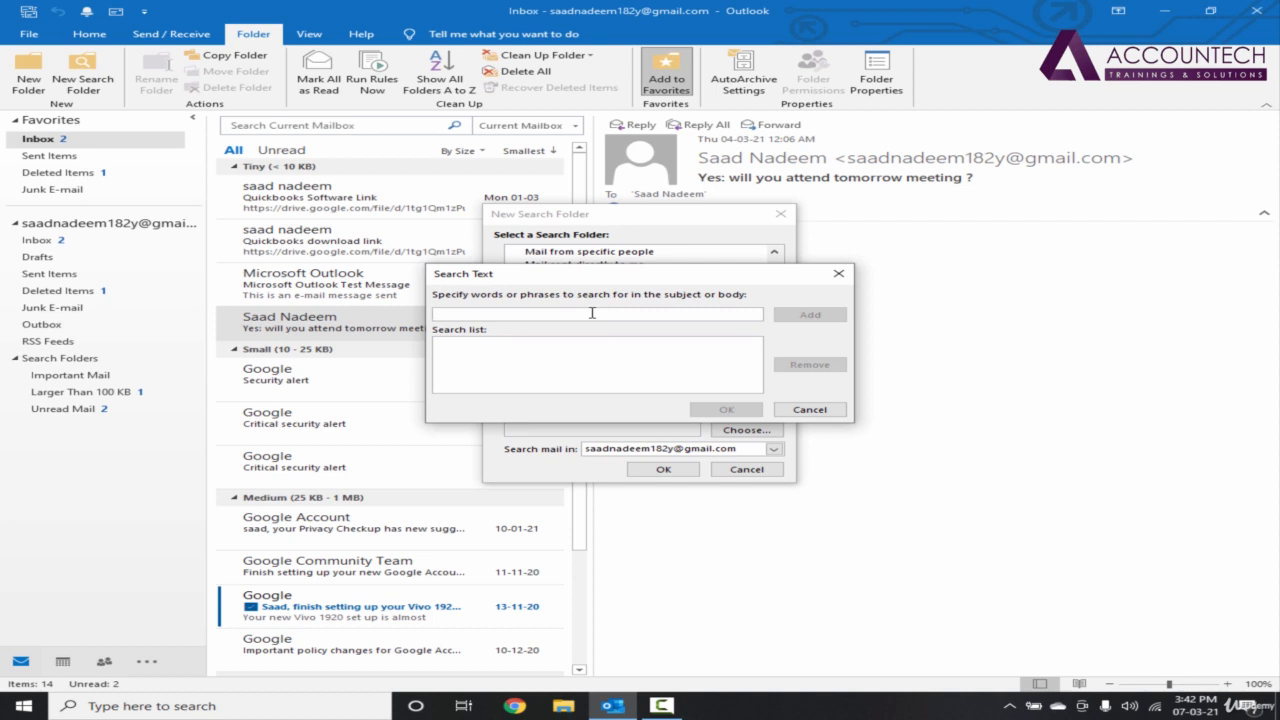
pyautogui.write('Google')
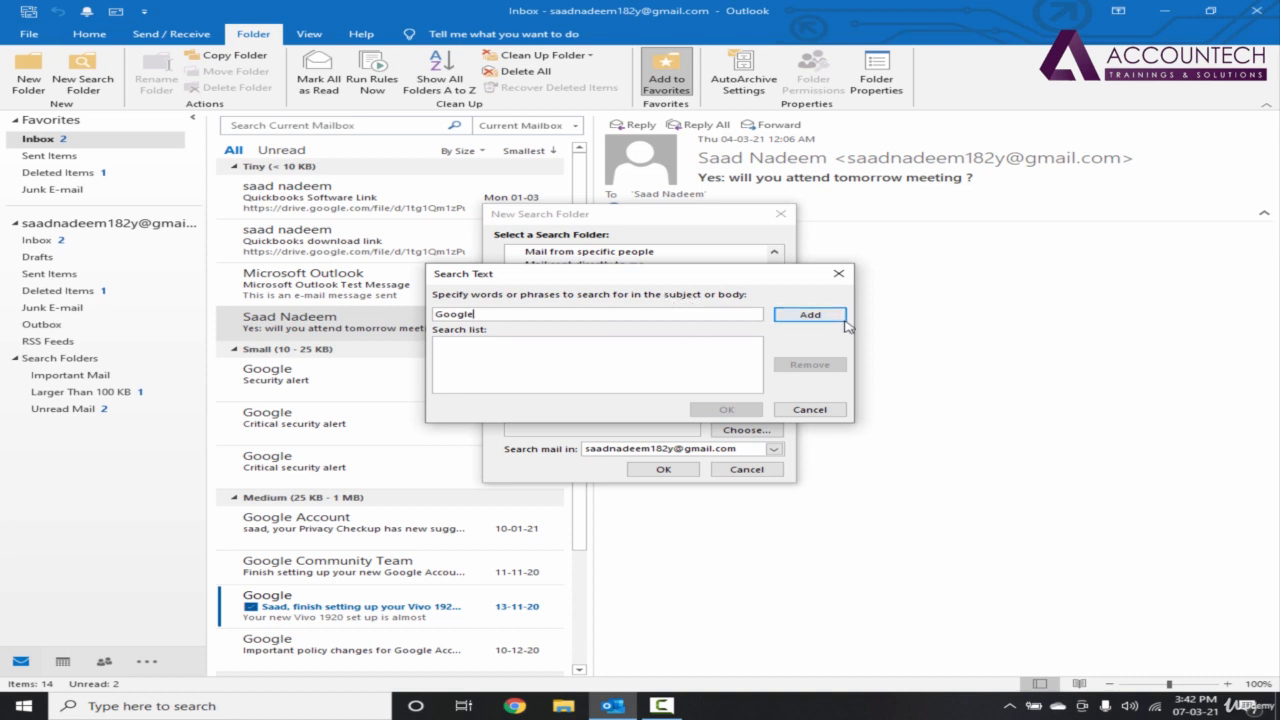
pyautogui.click(810, 315)
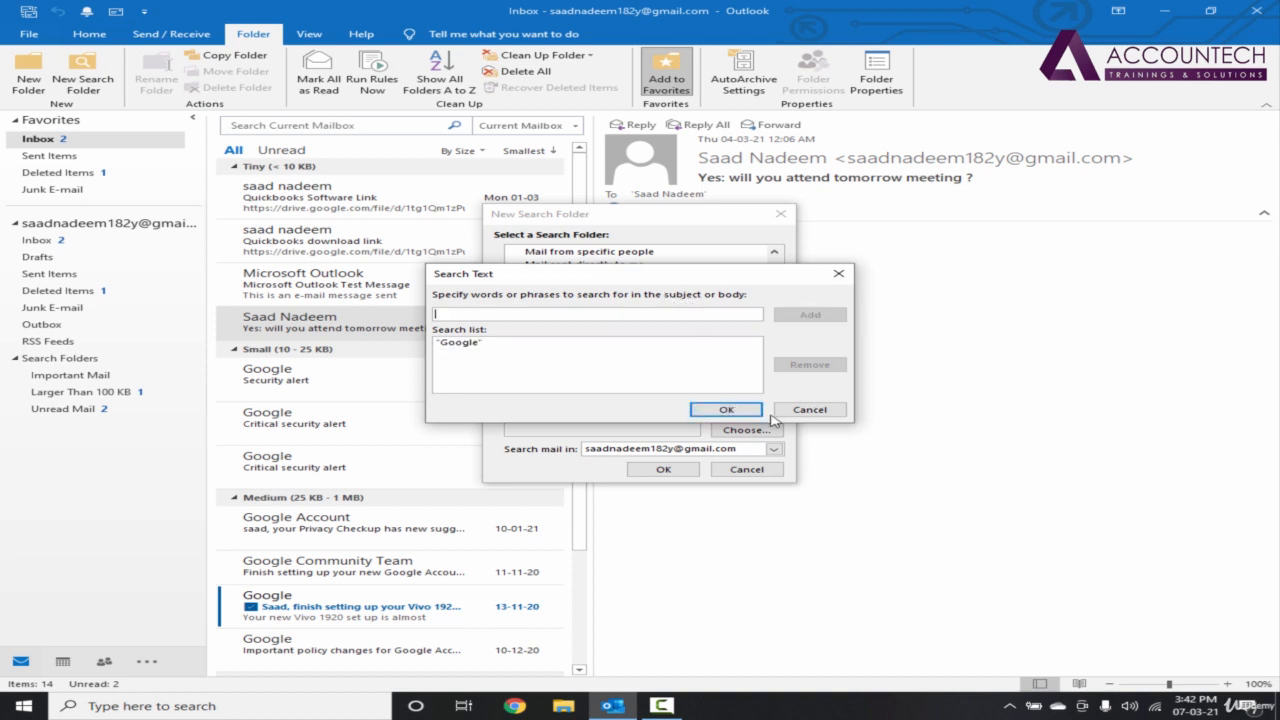
pyautogui.click(726, 410)
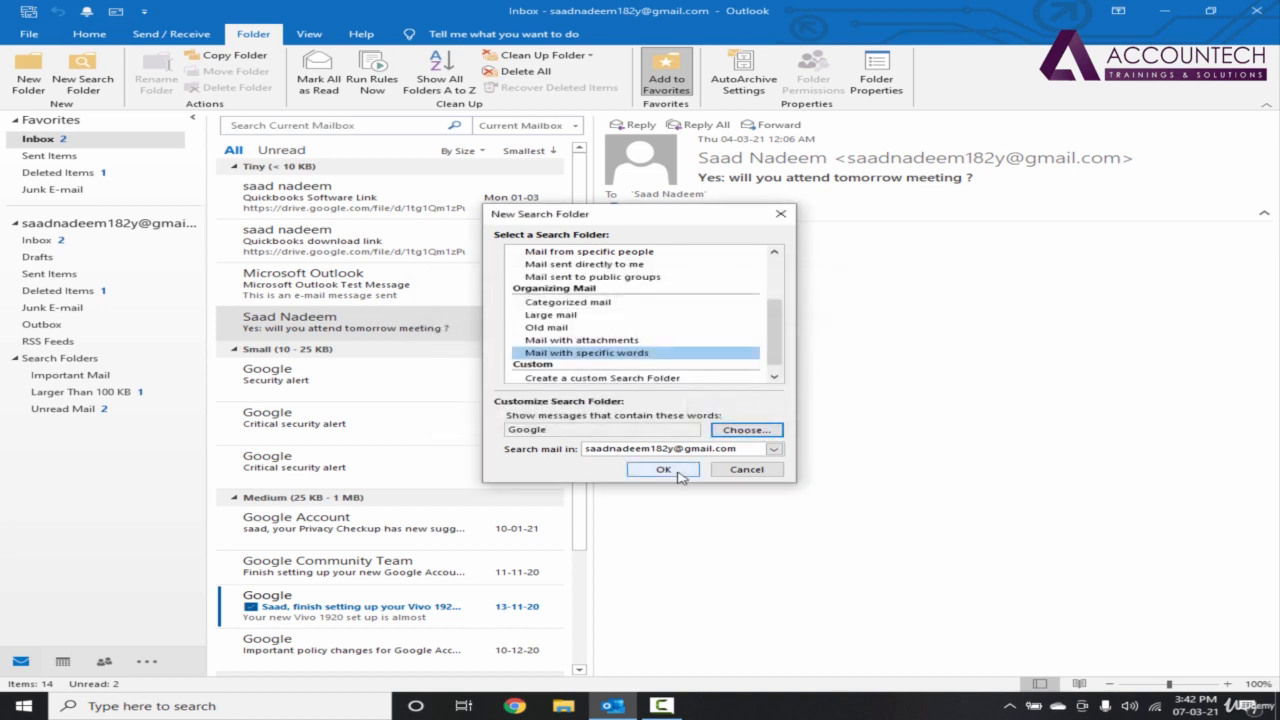
pyautogui.click(678, 473)
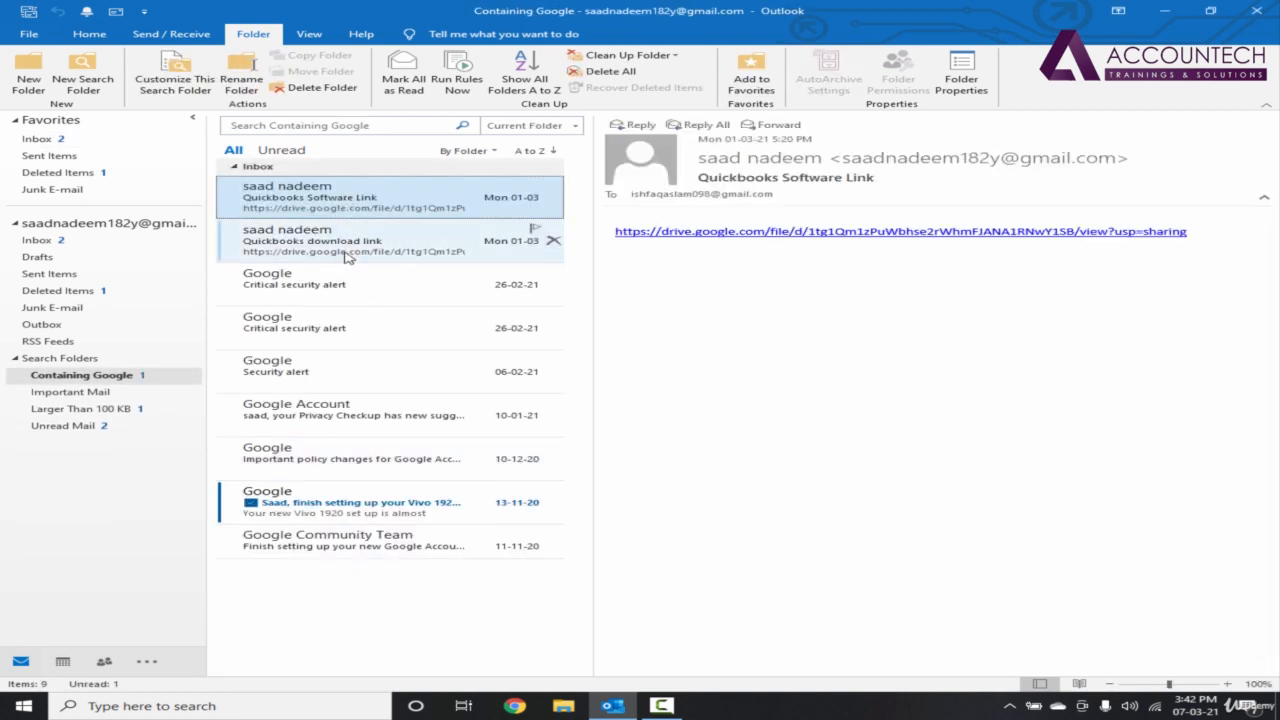
# Browse the messages collected in the Containing Google search folder, from the Quickbooks download link to the Privacy Checkup mail
pyautogui.click(341, 259)
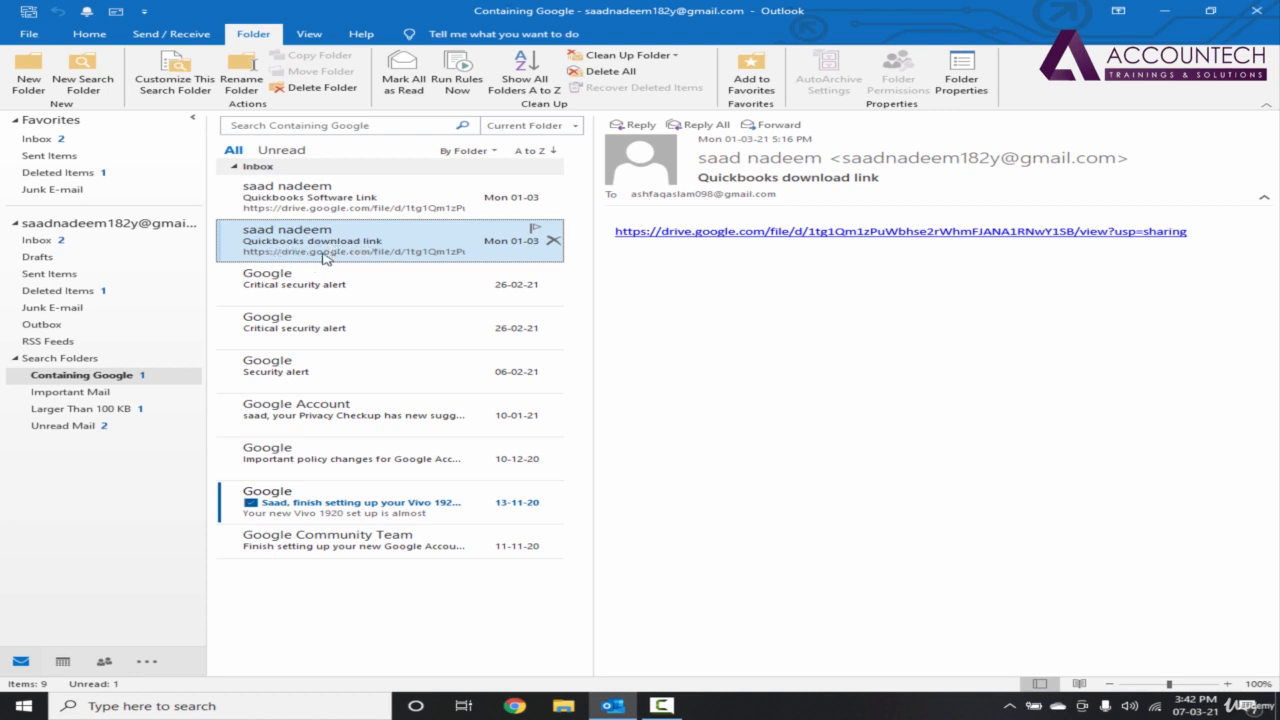
pyautogui.click(335, 290)
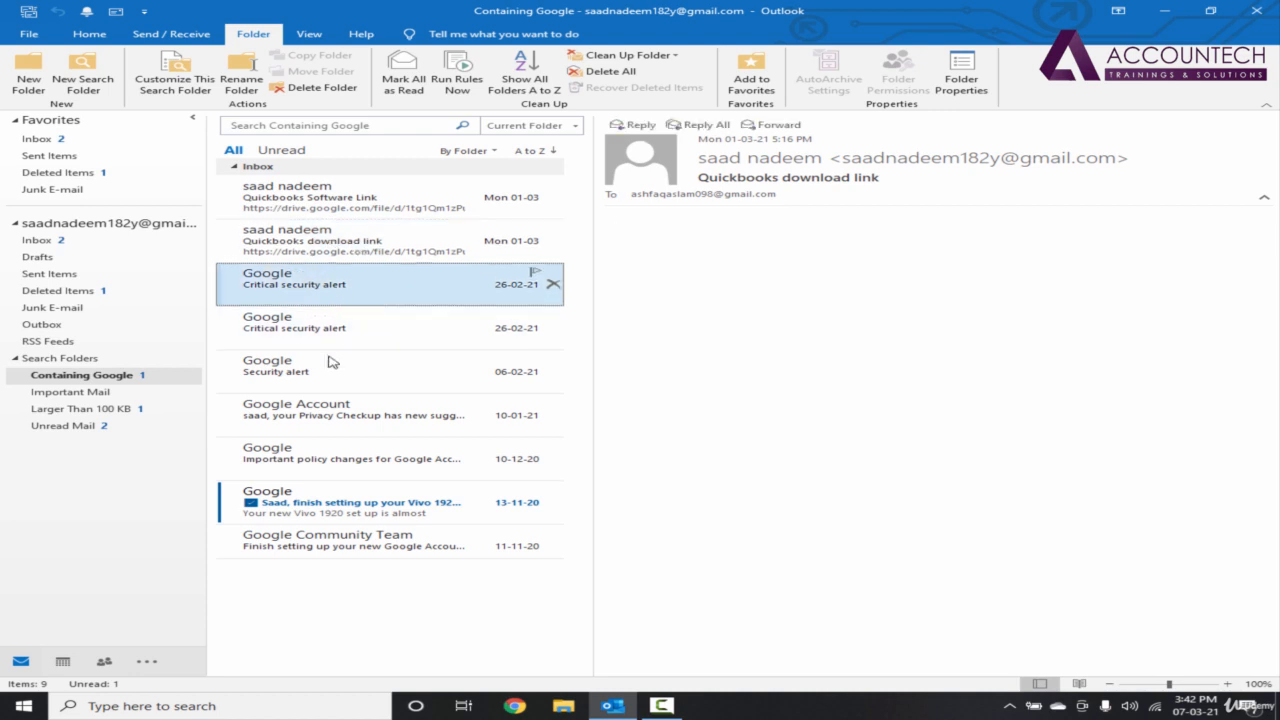
pyautogui.click(338, 330)
pyautogui.click(340, 372)
pyautogui.click(343, 430)
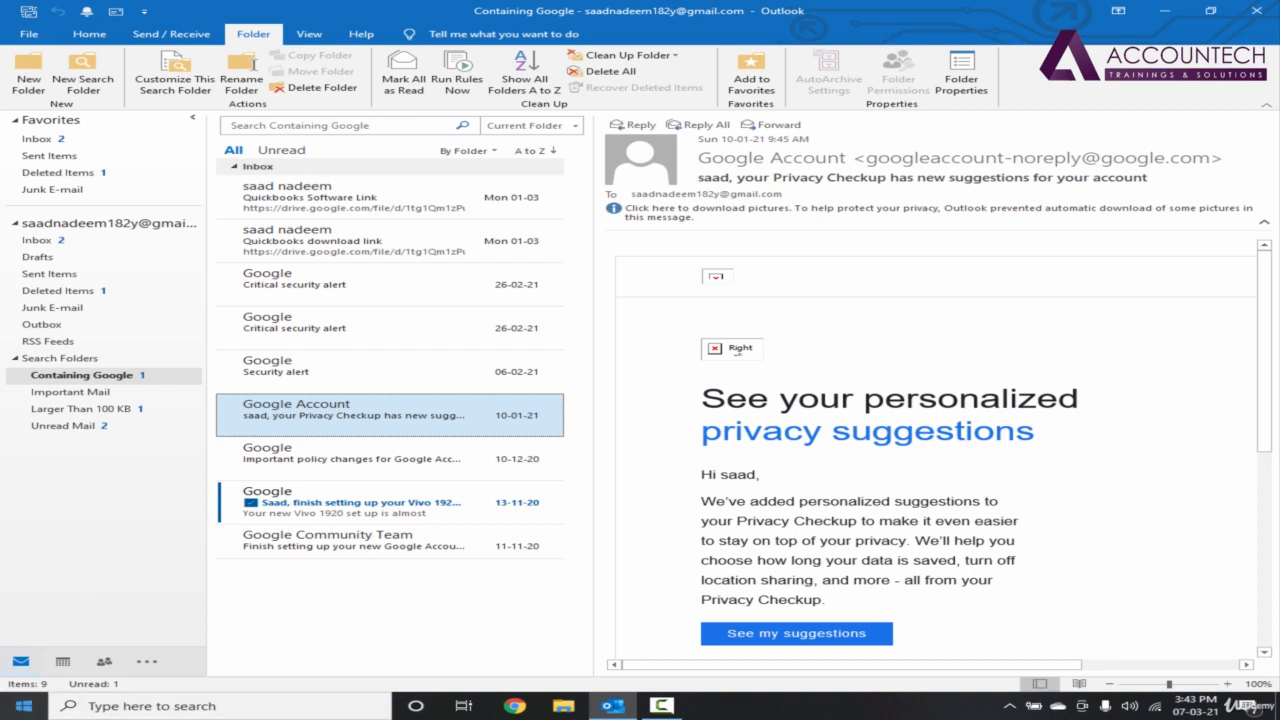
pyautogui.click(78, 546)
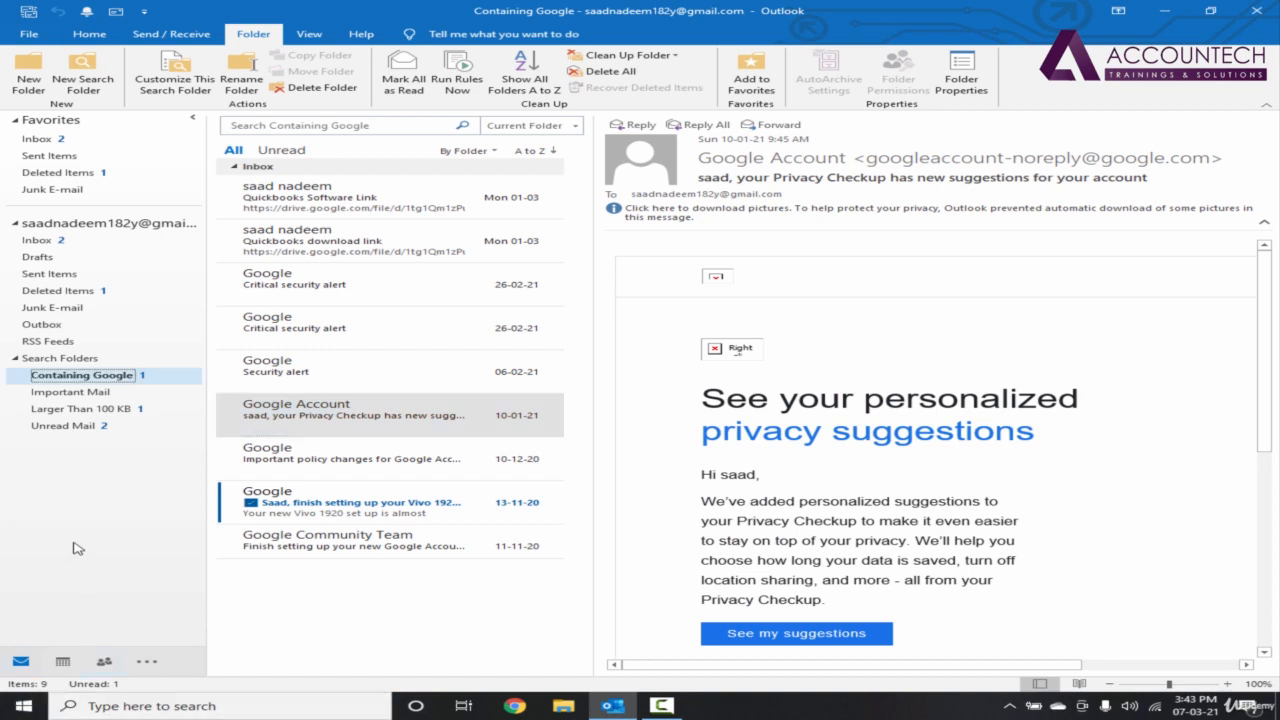
# Start a custom search folder with criteria that look for the word Certificates in the subject field and message body
pyautogui.click(90, 90)
pyautogui.moveTo(773, 296); pyautogui.dragTo(773, 336)
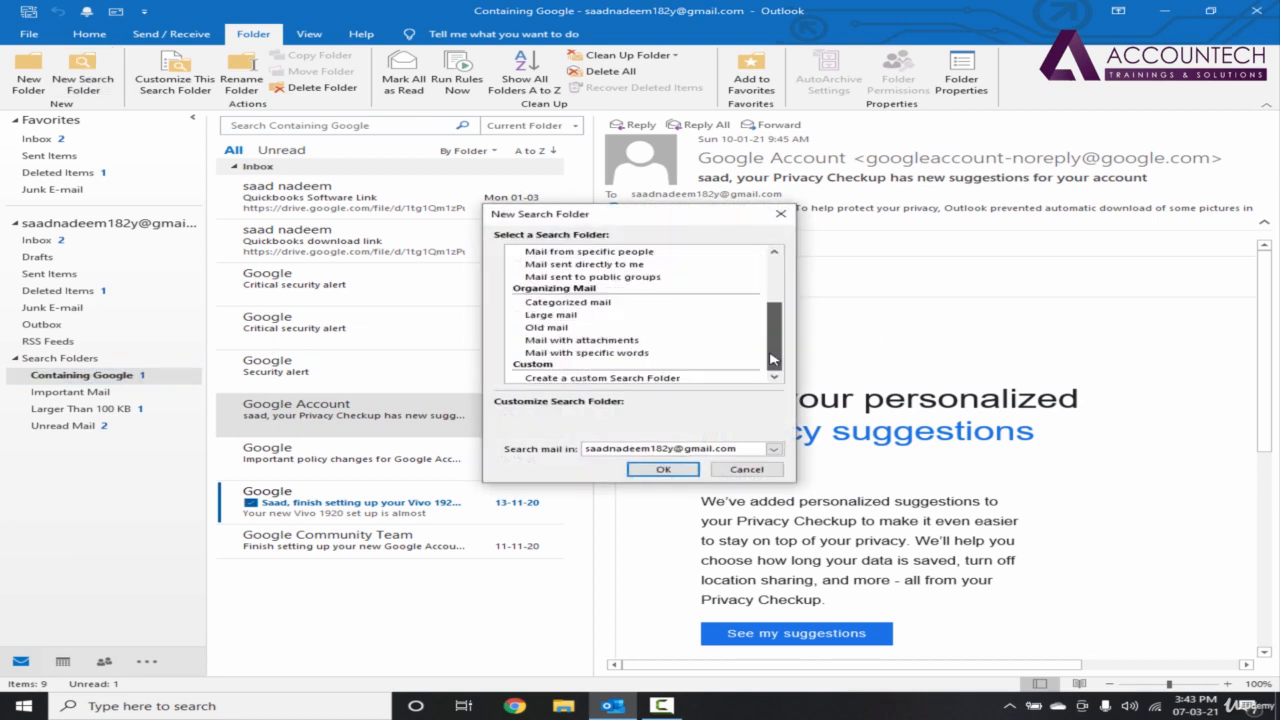
pyautogui.click(586, 379)
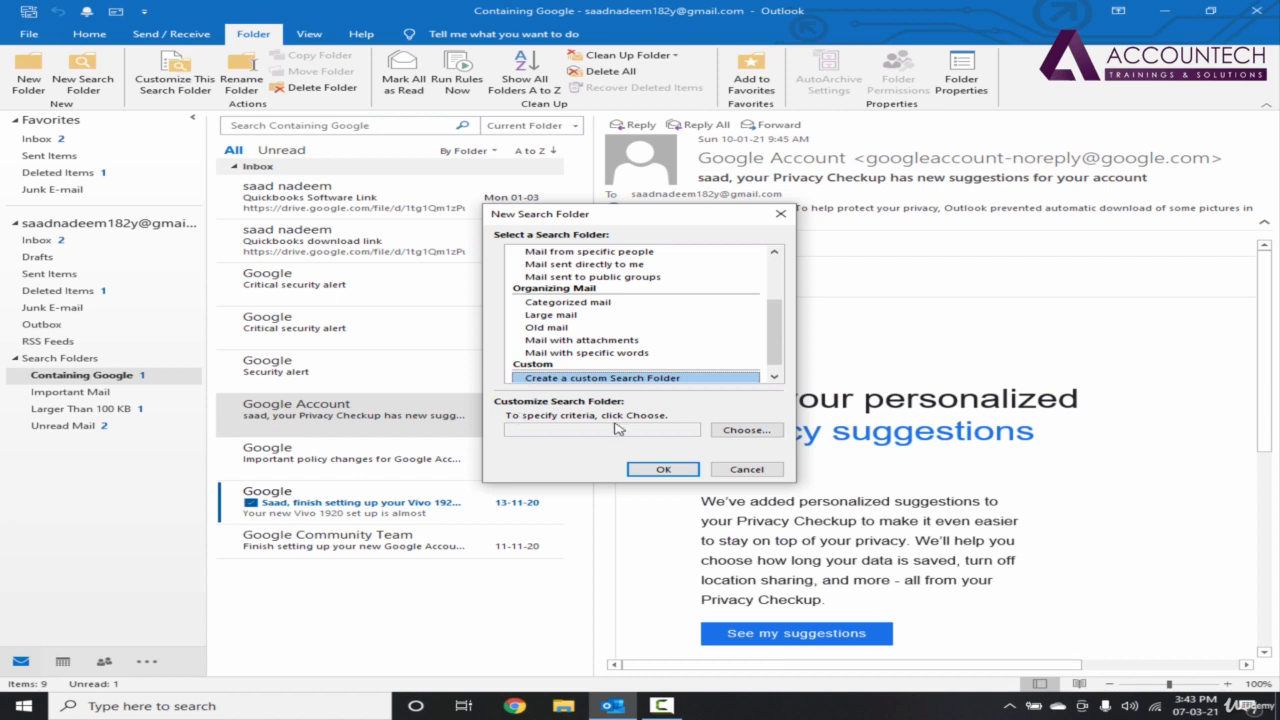
pyautogui.click(745, 432)
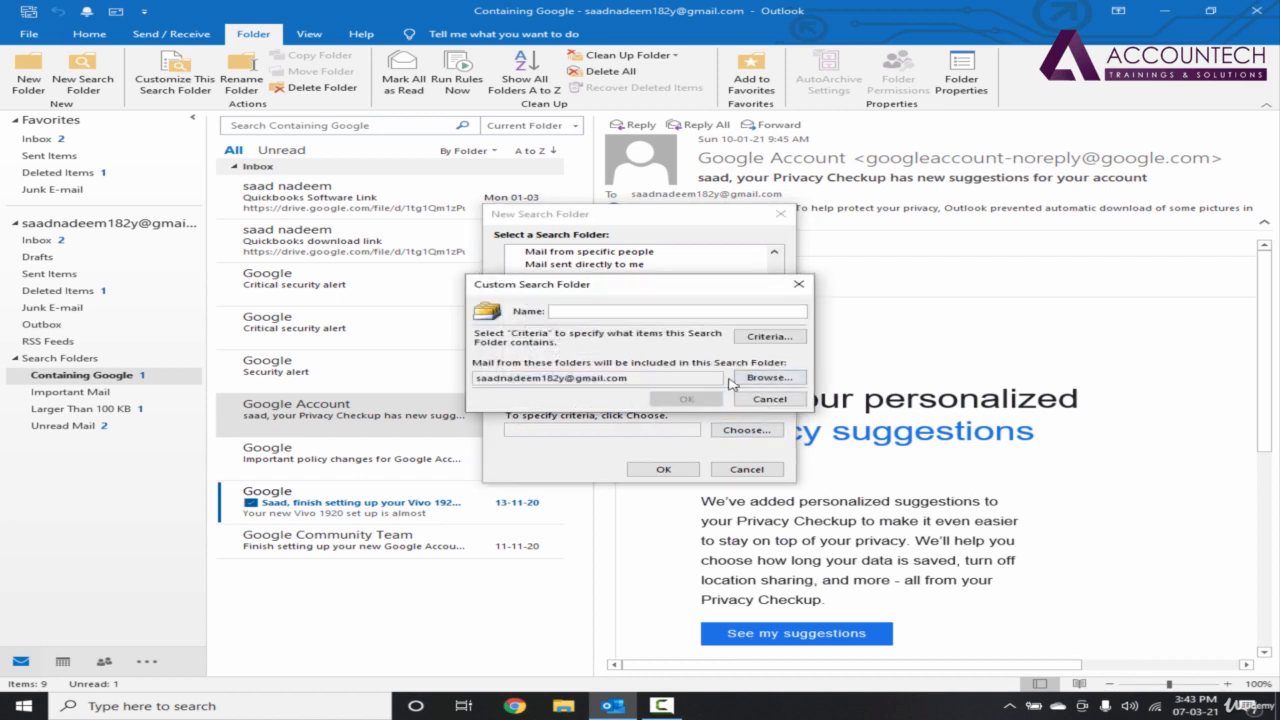
pyautogui.click(791, 340)
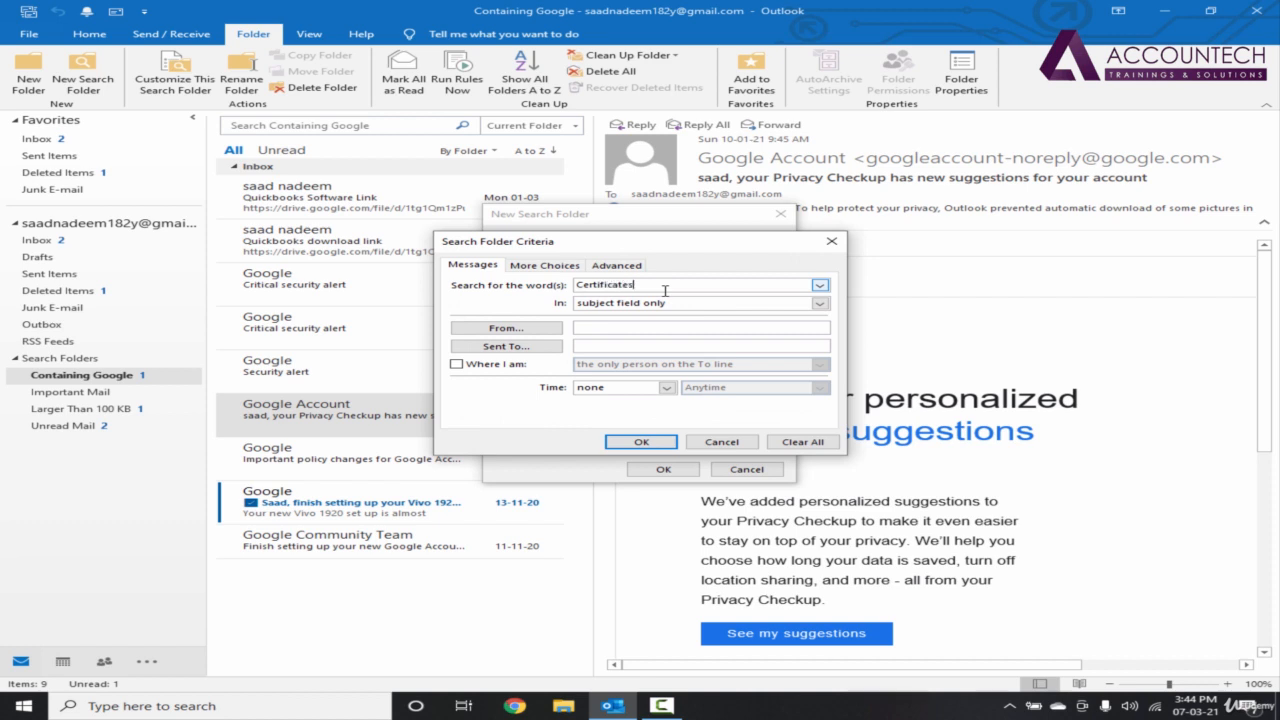
pyautogui.click(716, 306)
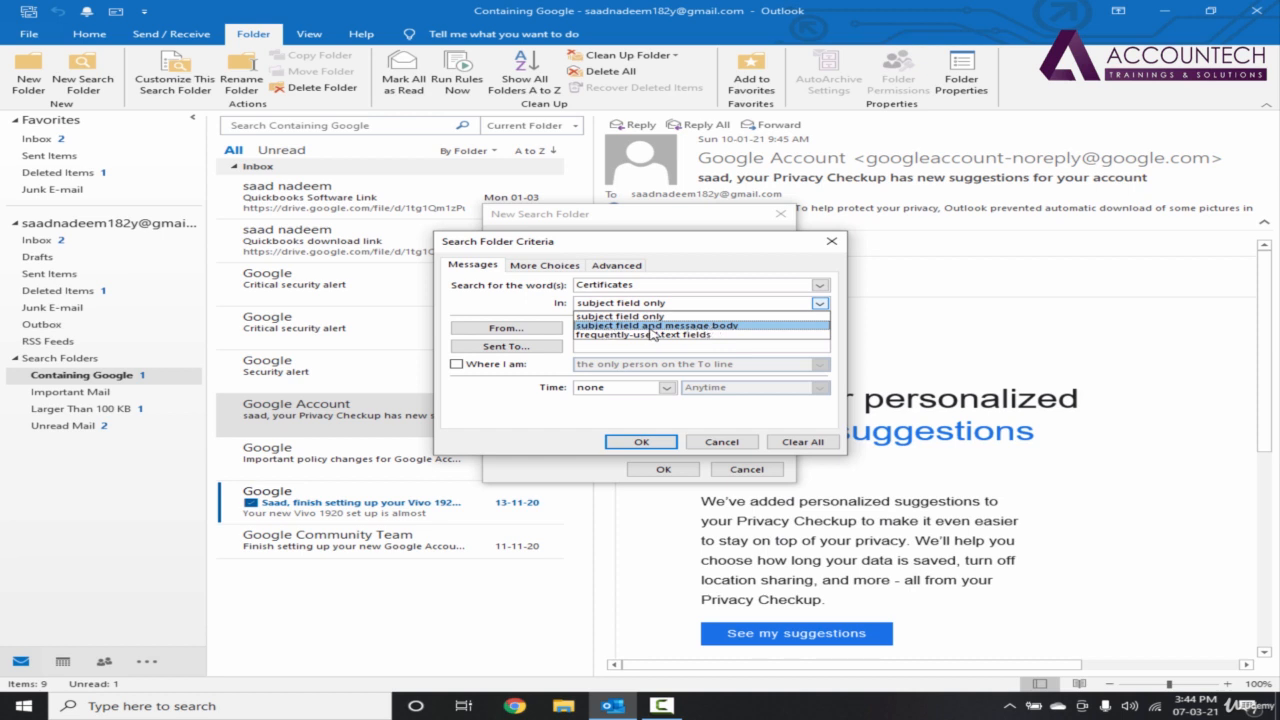
pyautogui.click(651, 327)
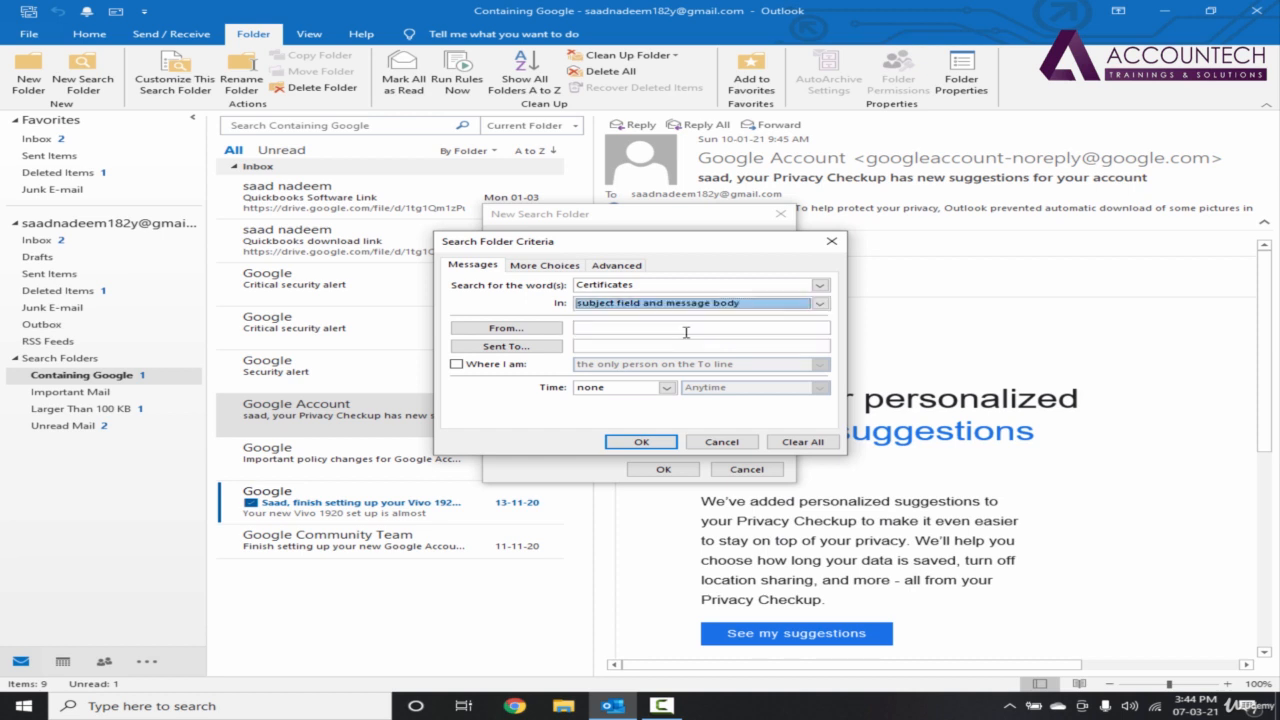
pyautogui.click(641, 441)
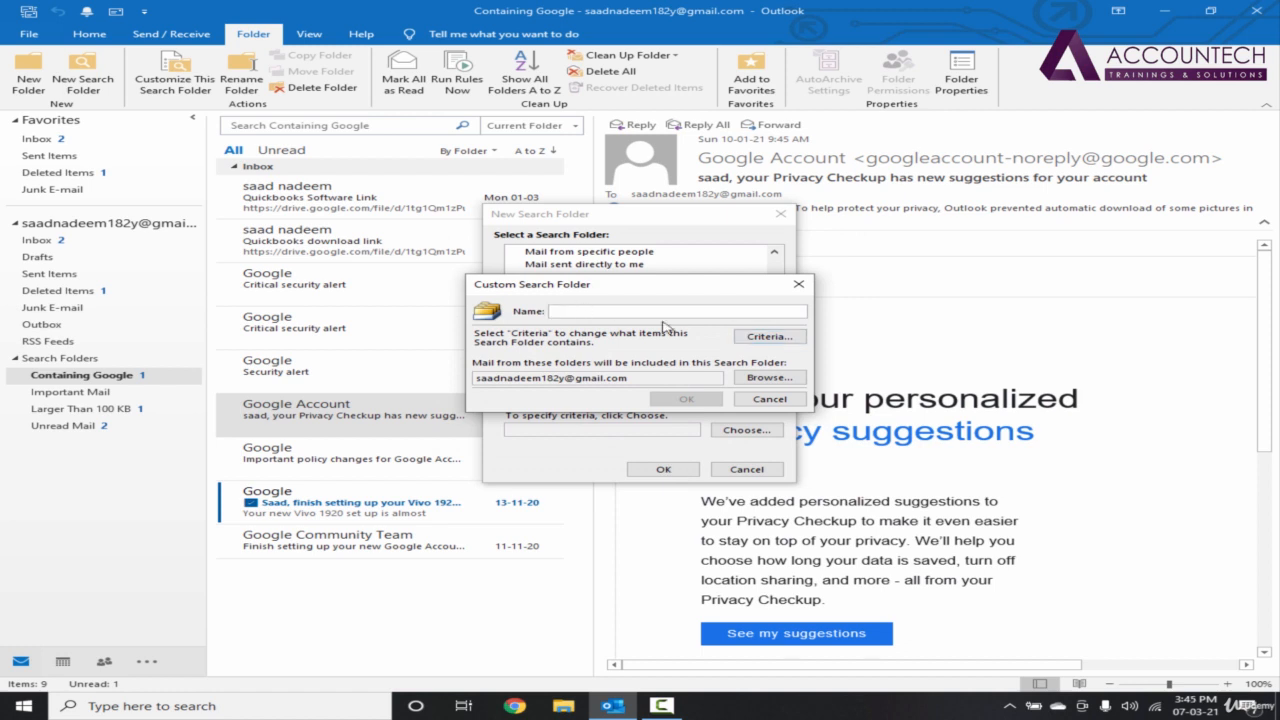
# Name the custom search folder certificates and finish creating it
pyautogui.write('certificates')
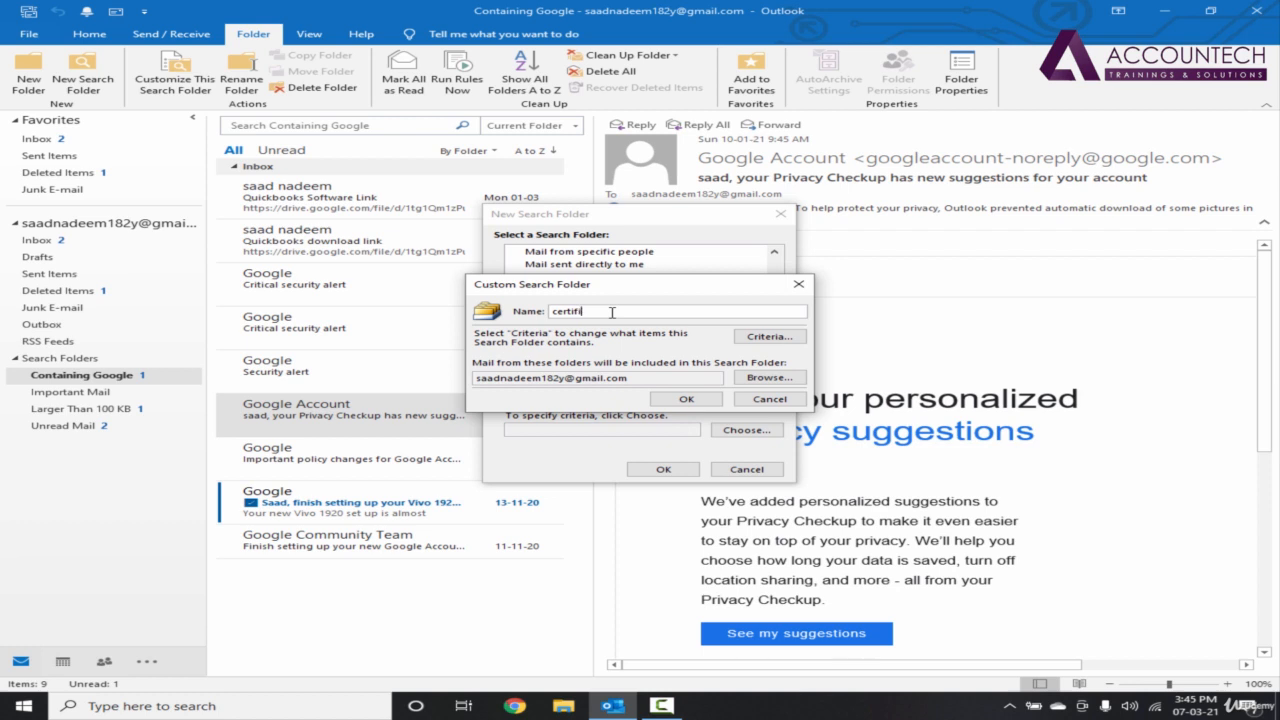
pyautogui.click(700, 399)
pyautogui.click(662, 470)
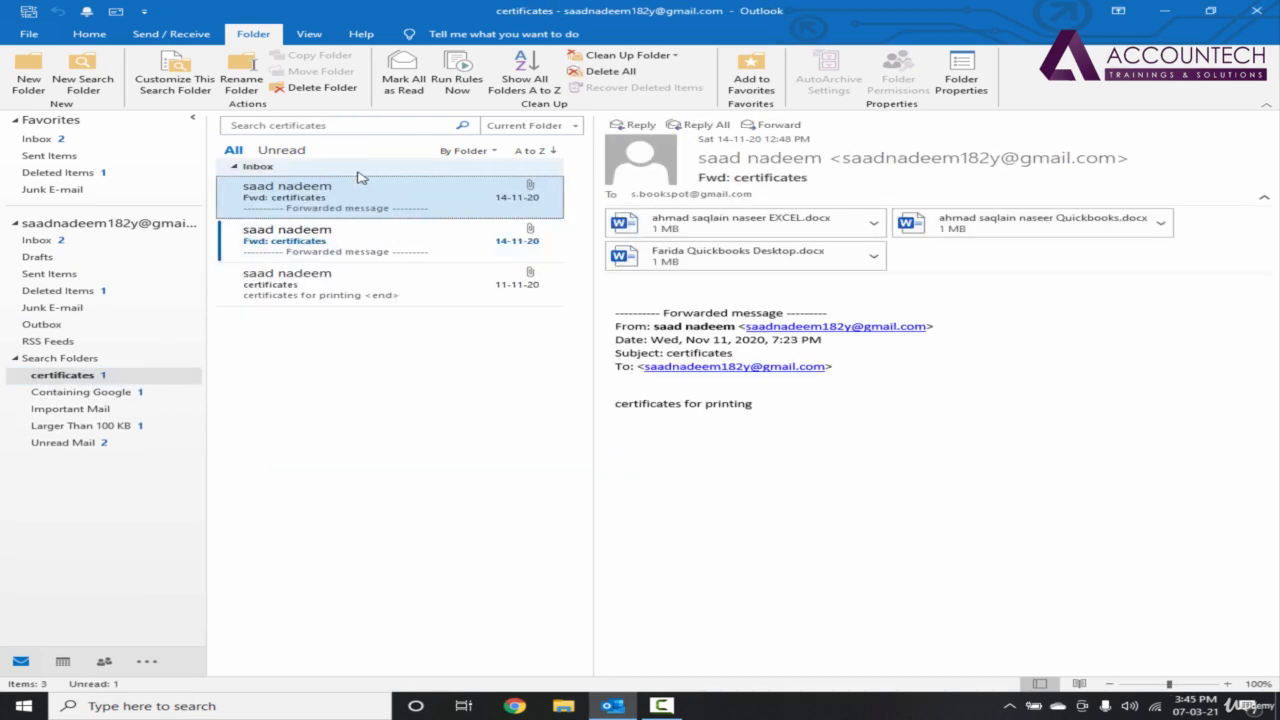
# Check each message in the certificates search folder against the search word
pyautogui.click(362, 245)
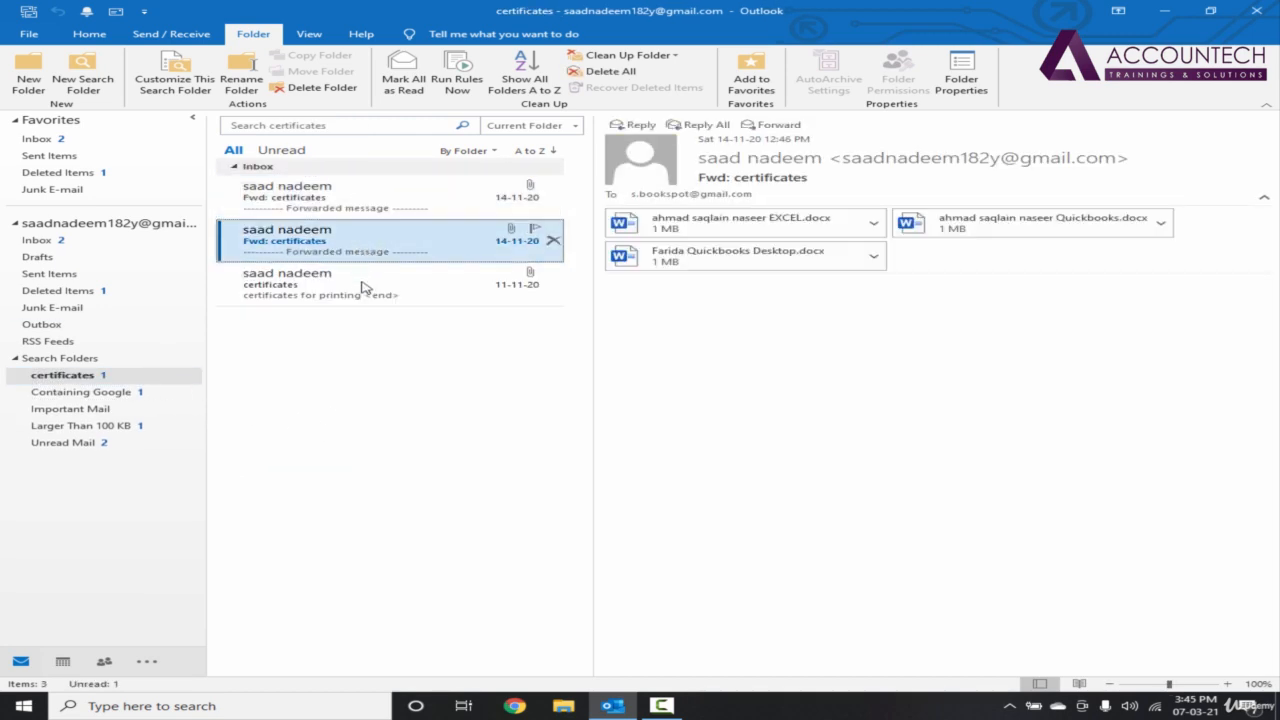
pyautogui.click(362, 285)
pyautogui.click(351, 210)
pyautogui.click(357, 245)
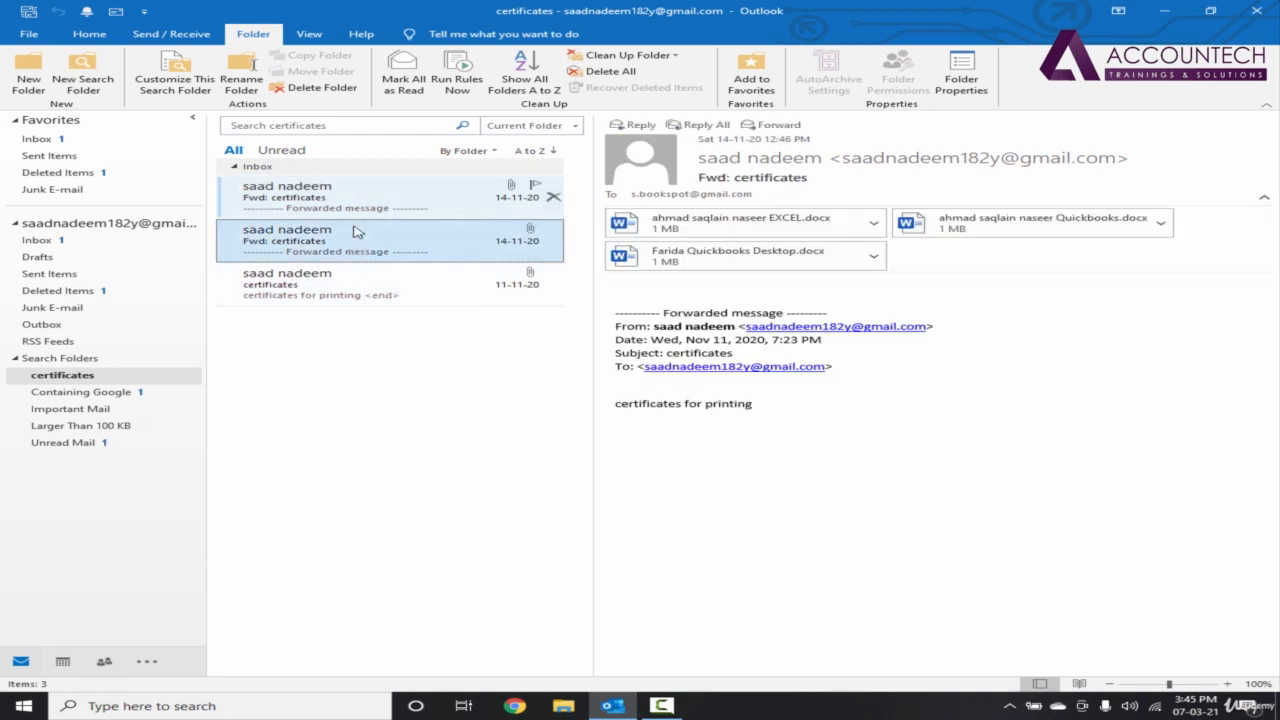
pyautogui.click(352, 285)
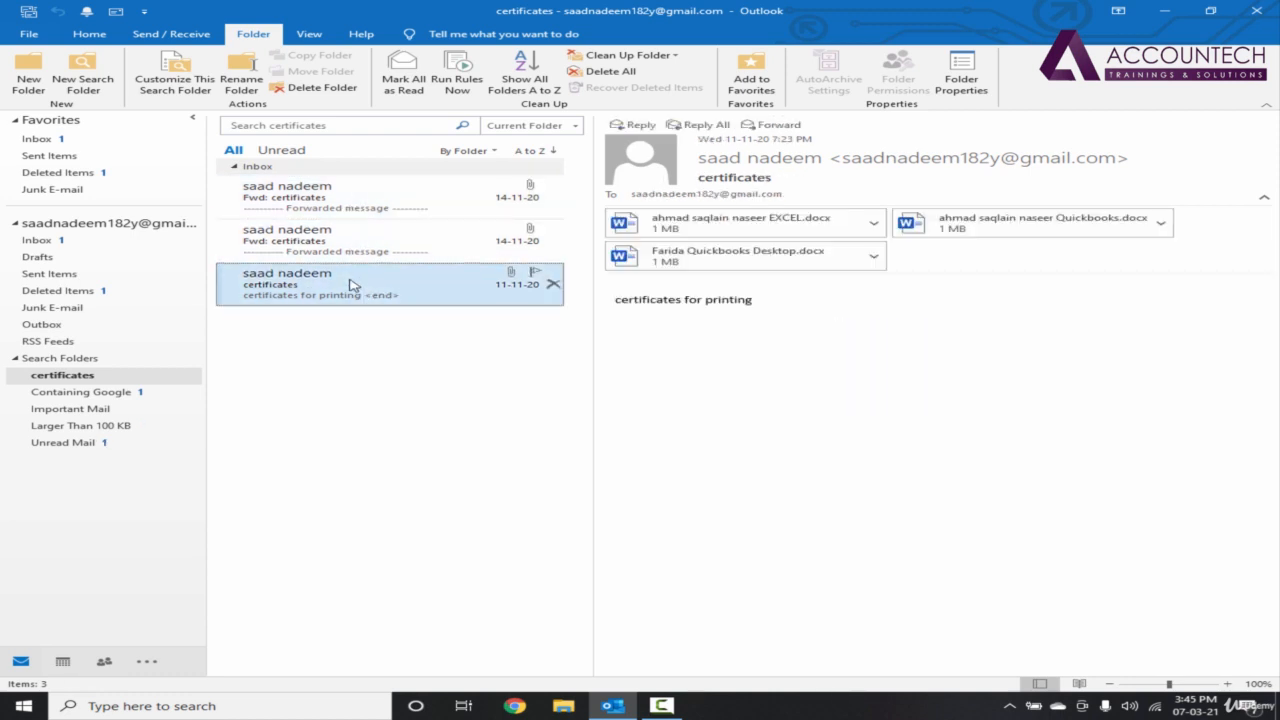